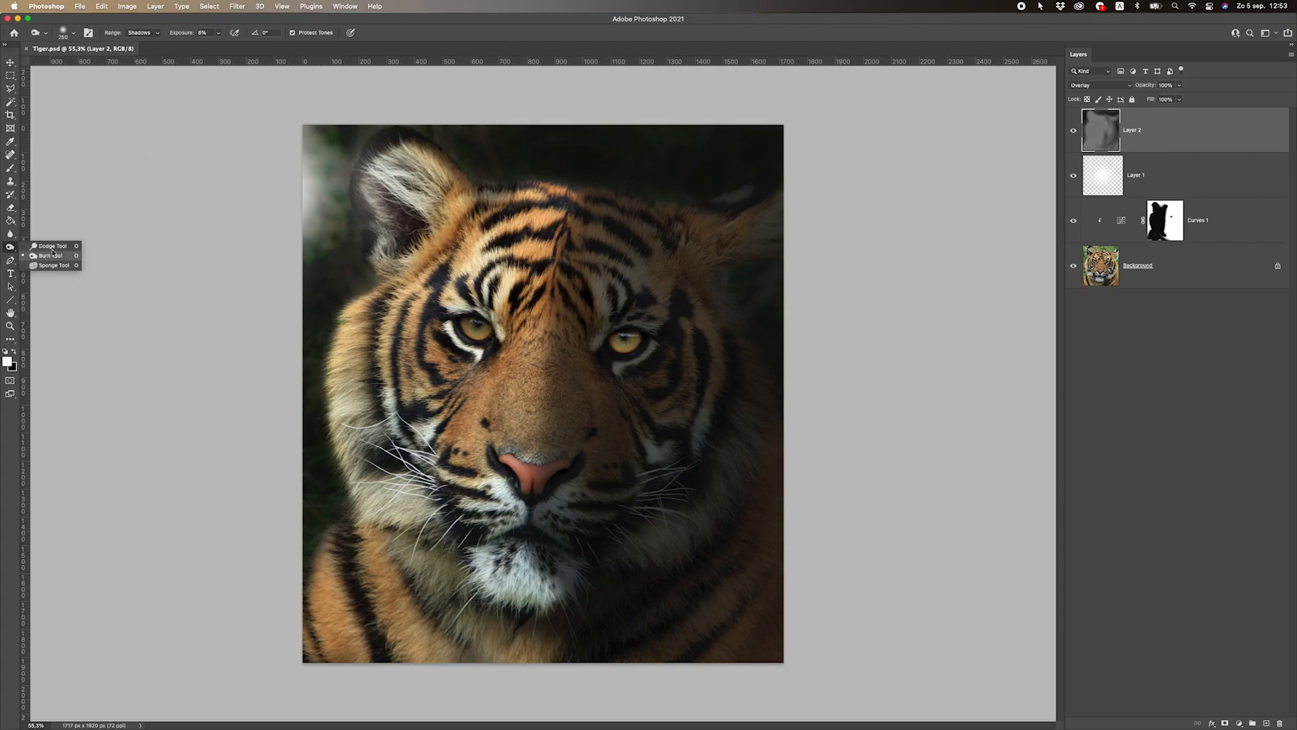
Toggle the visibility of Layer 2 to compare the tiger image with and without its shading
click(1210, 137)
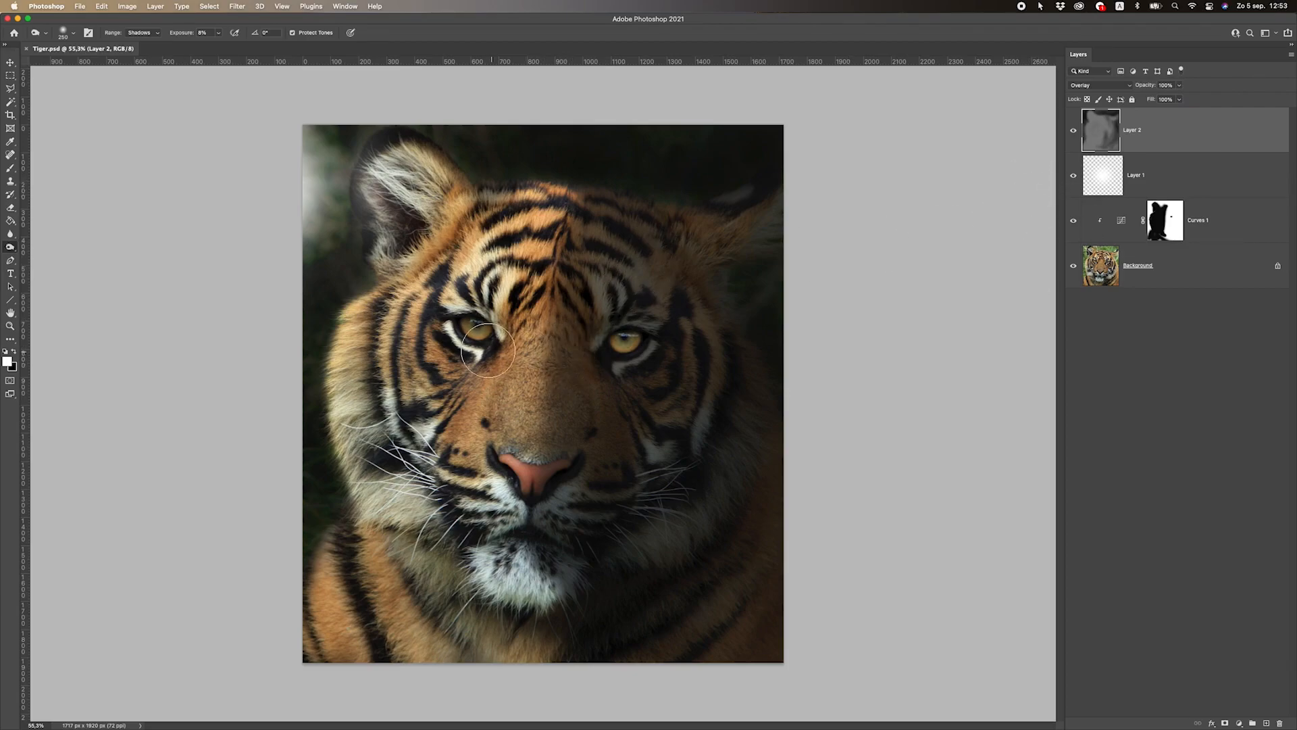
click(1176, 265)
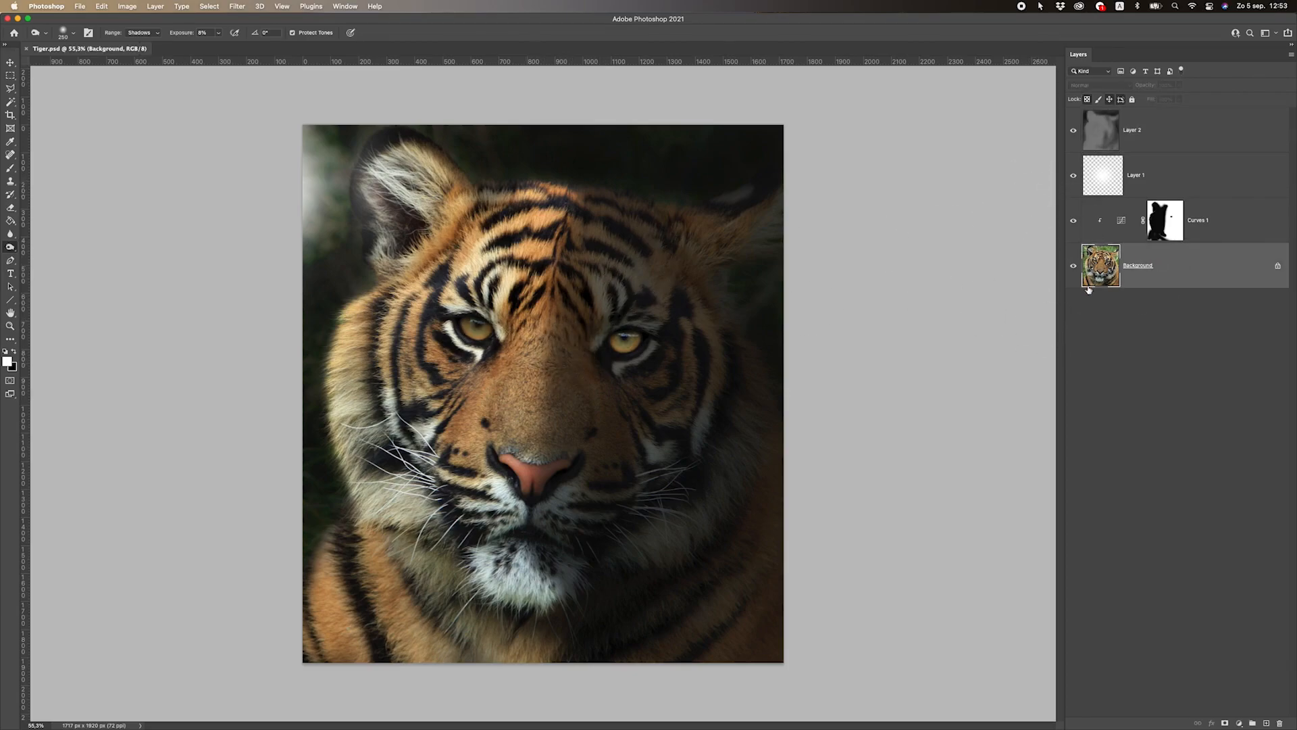
click(1150, 141)
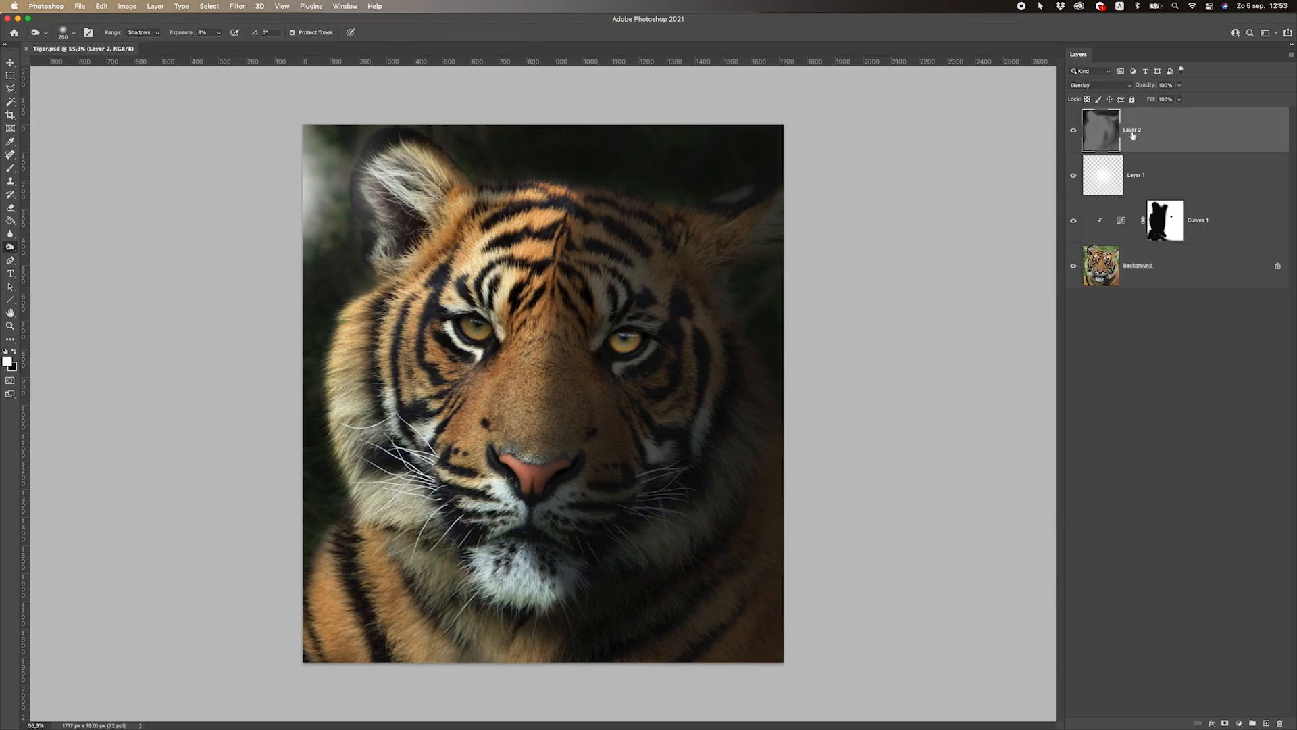
click(1074, 130)
click(1075, 131)
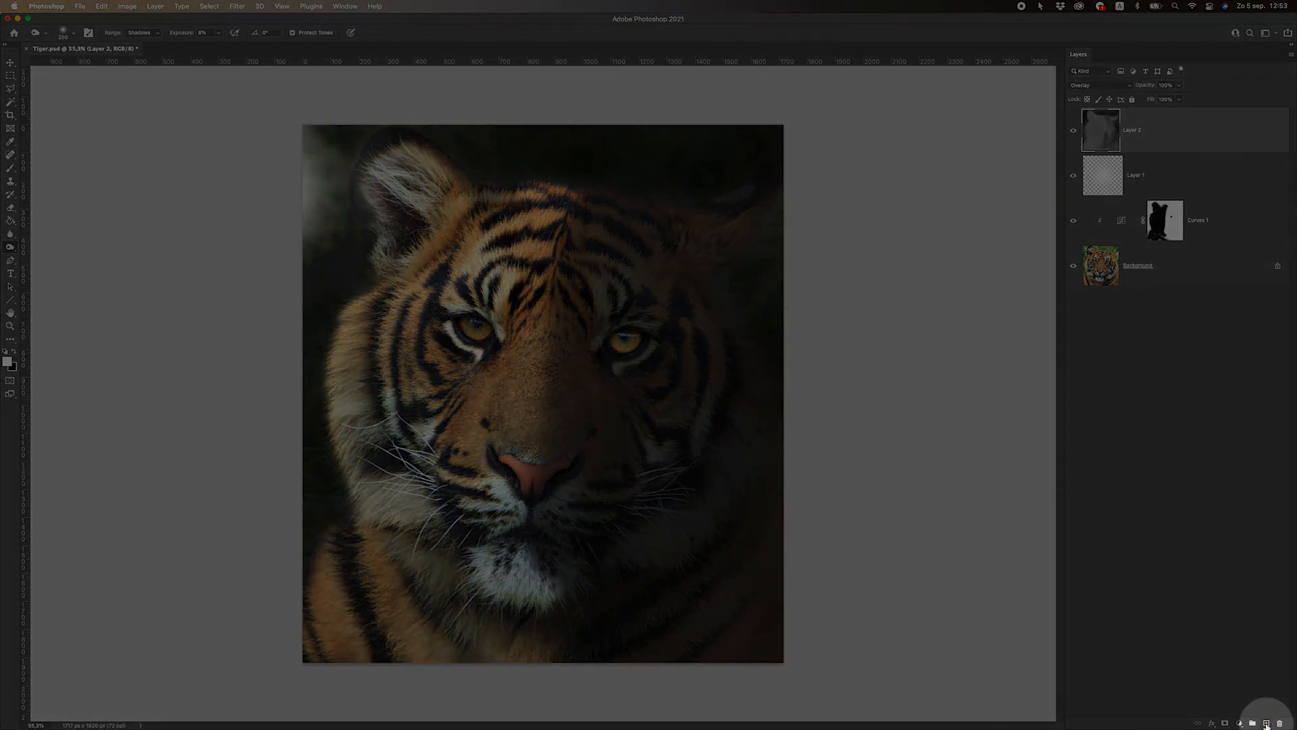
Add a new layer above Layer 2, filled with 50% Gray and set to the Overlay blend mode
click(1267, 723)
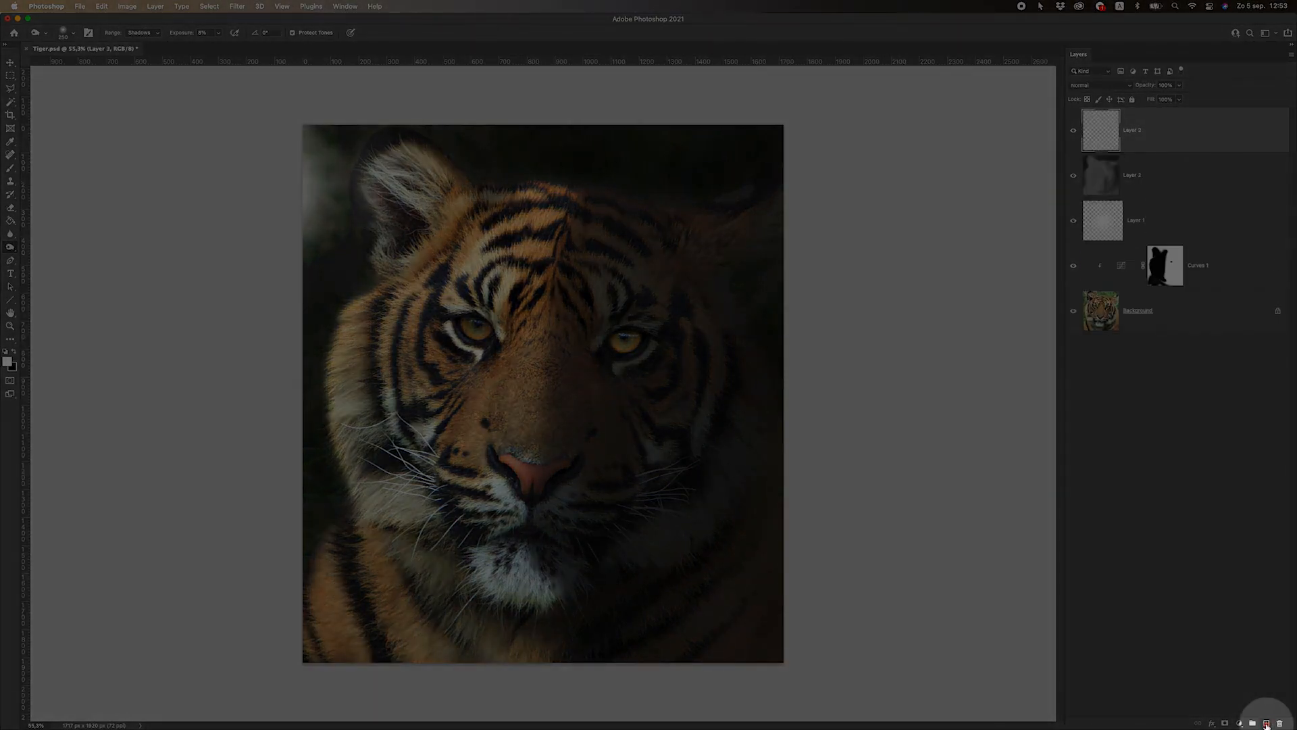
click(100, 7)
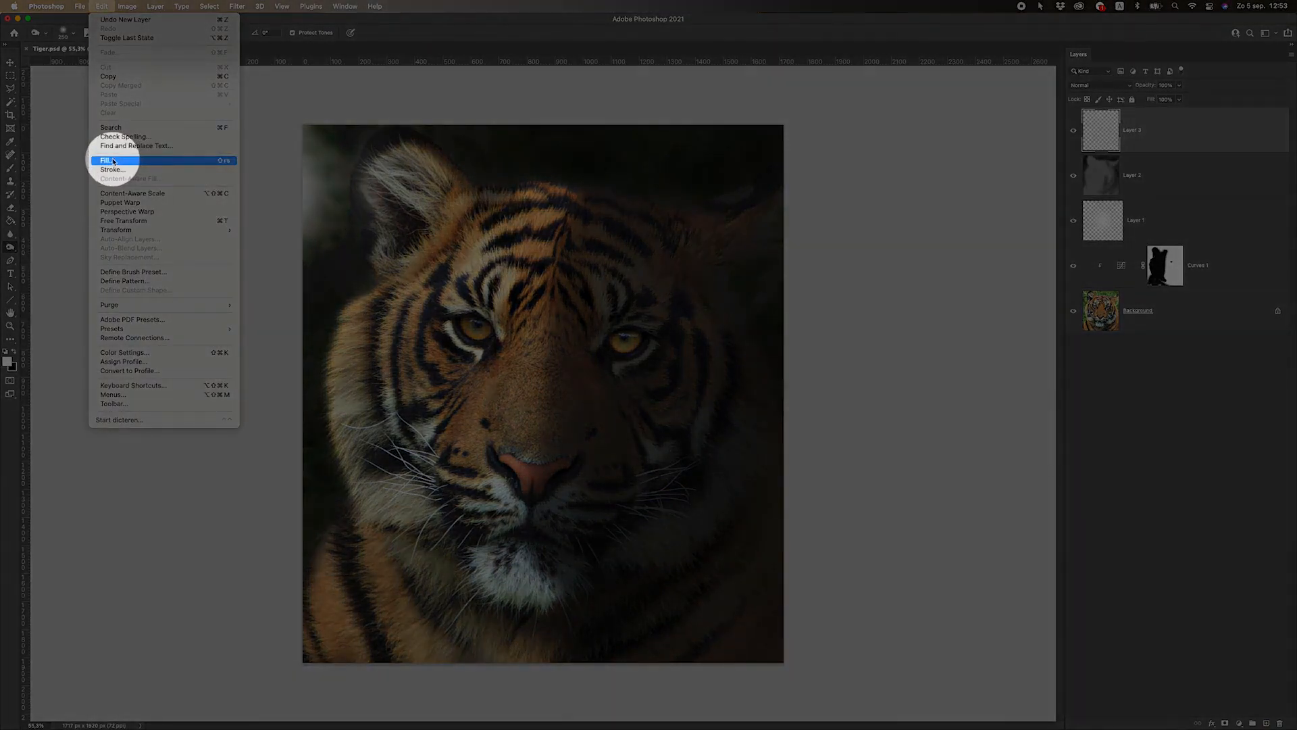
click(111, 160)
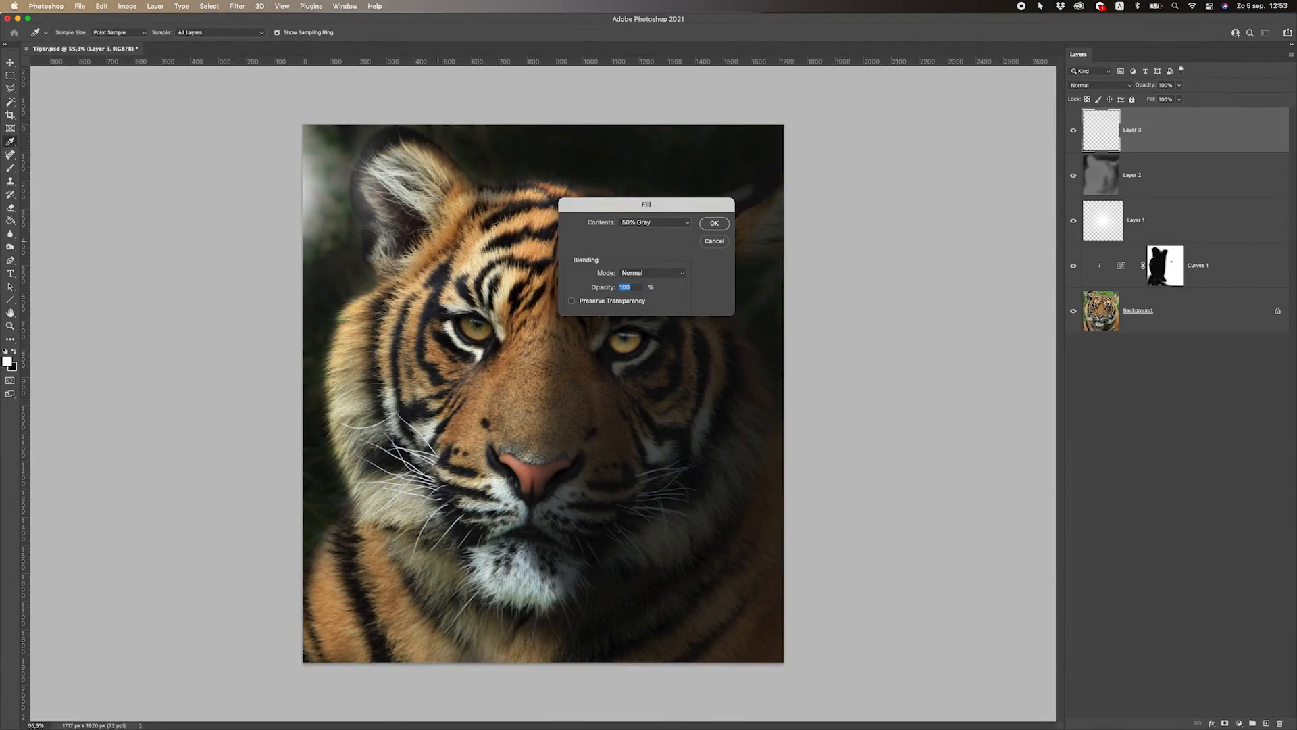
click(668, 226)
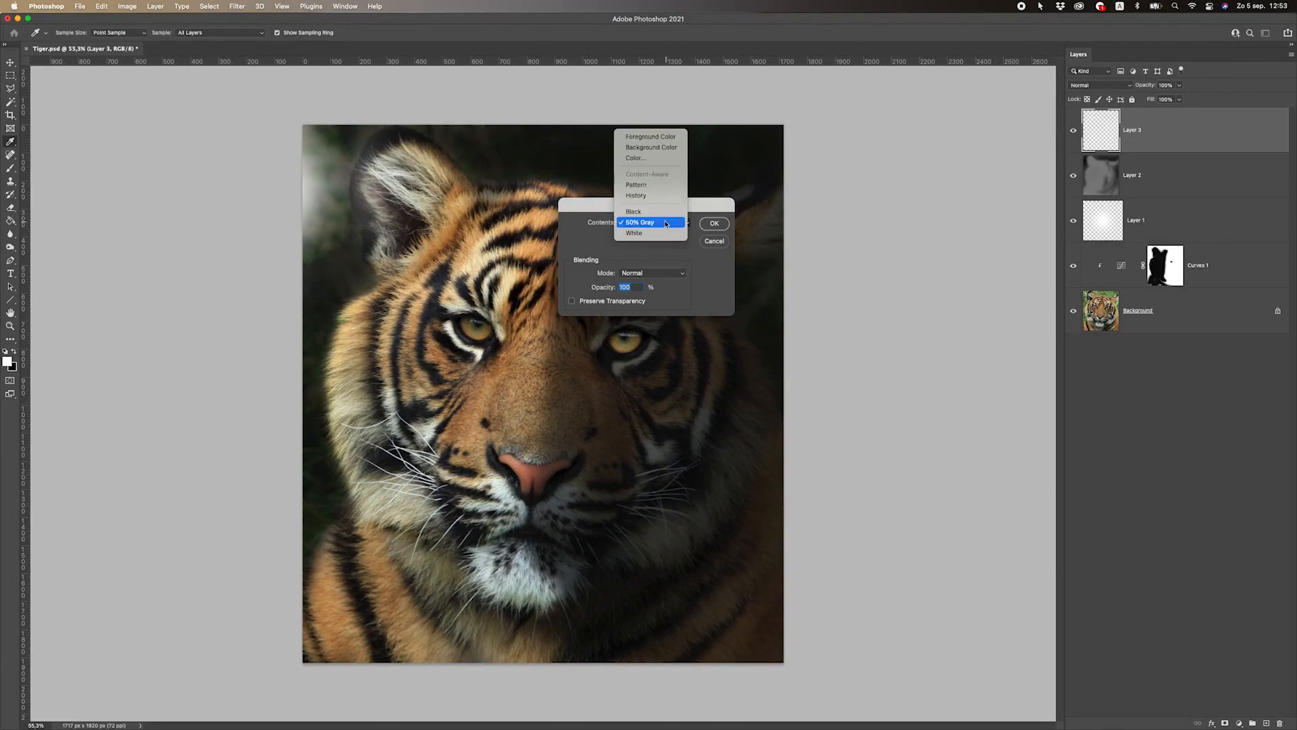
click(666, 223)
click(666, 223)
click(631, 223)
click(703, 228)
key(o)
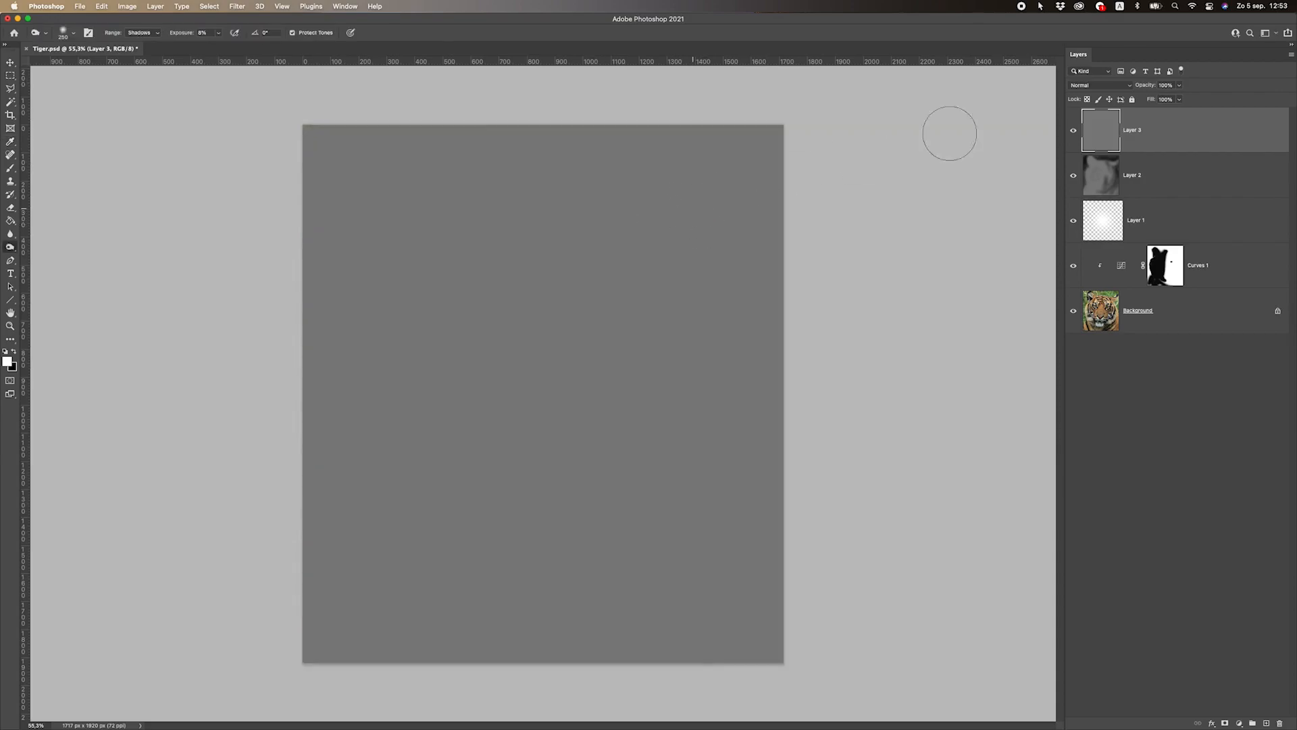
click(1102, 86)
click(1093, 218)
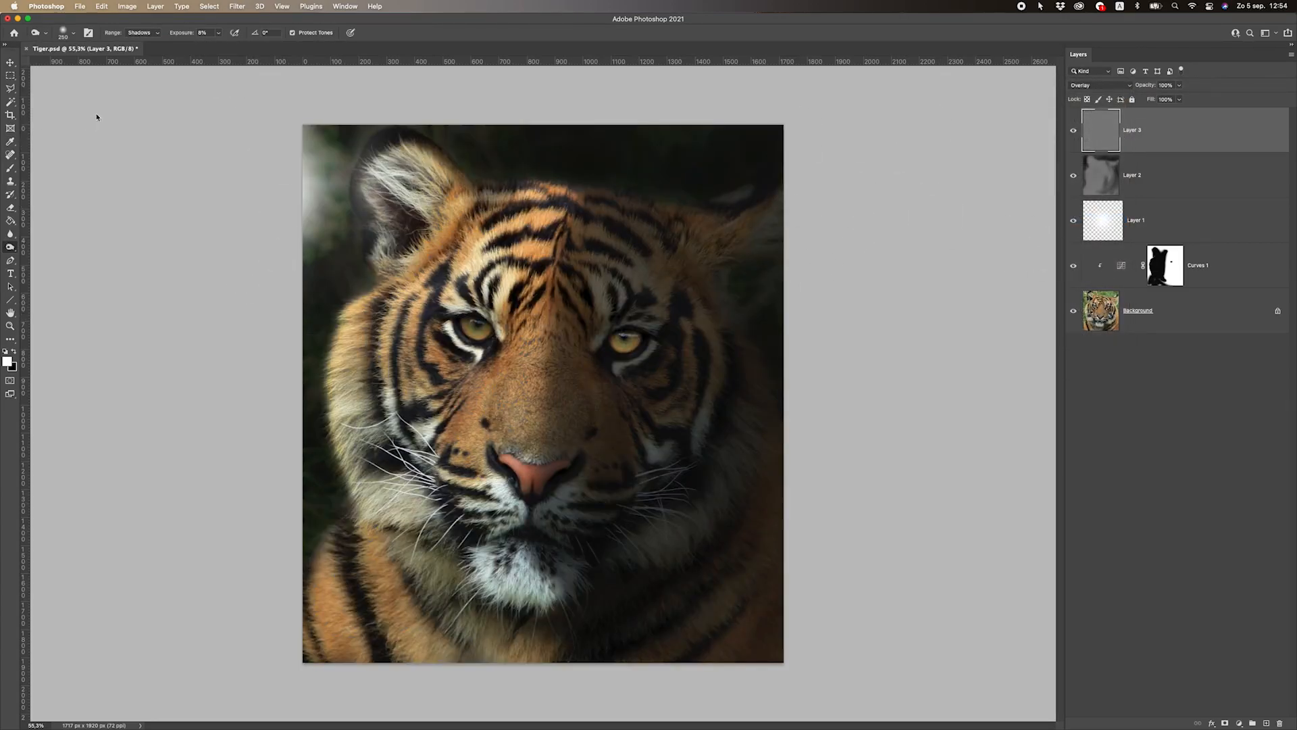
Activate the Dodge tool with its range set to Midtones and its exposure at 39%
click(10, 248)
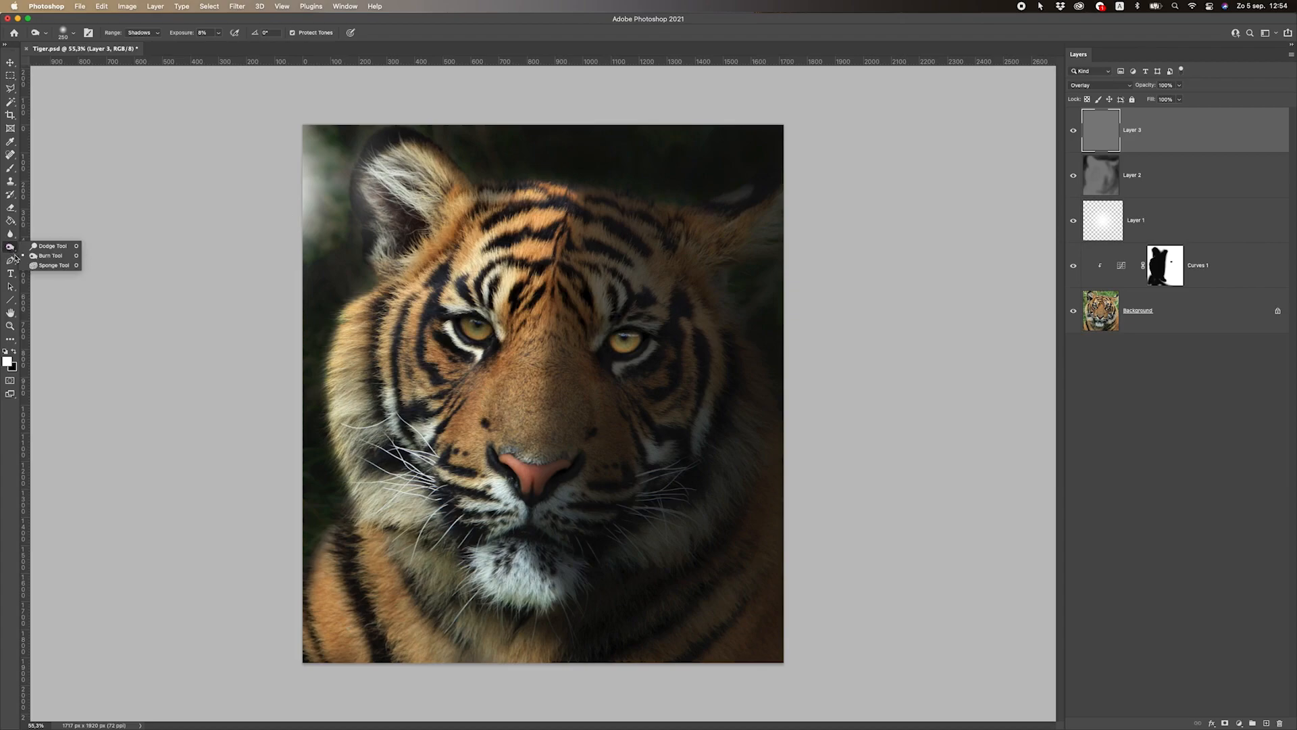
click(45, 247)
click(10, 247)
click(43, 246)
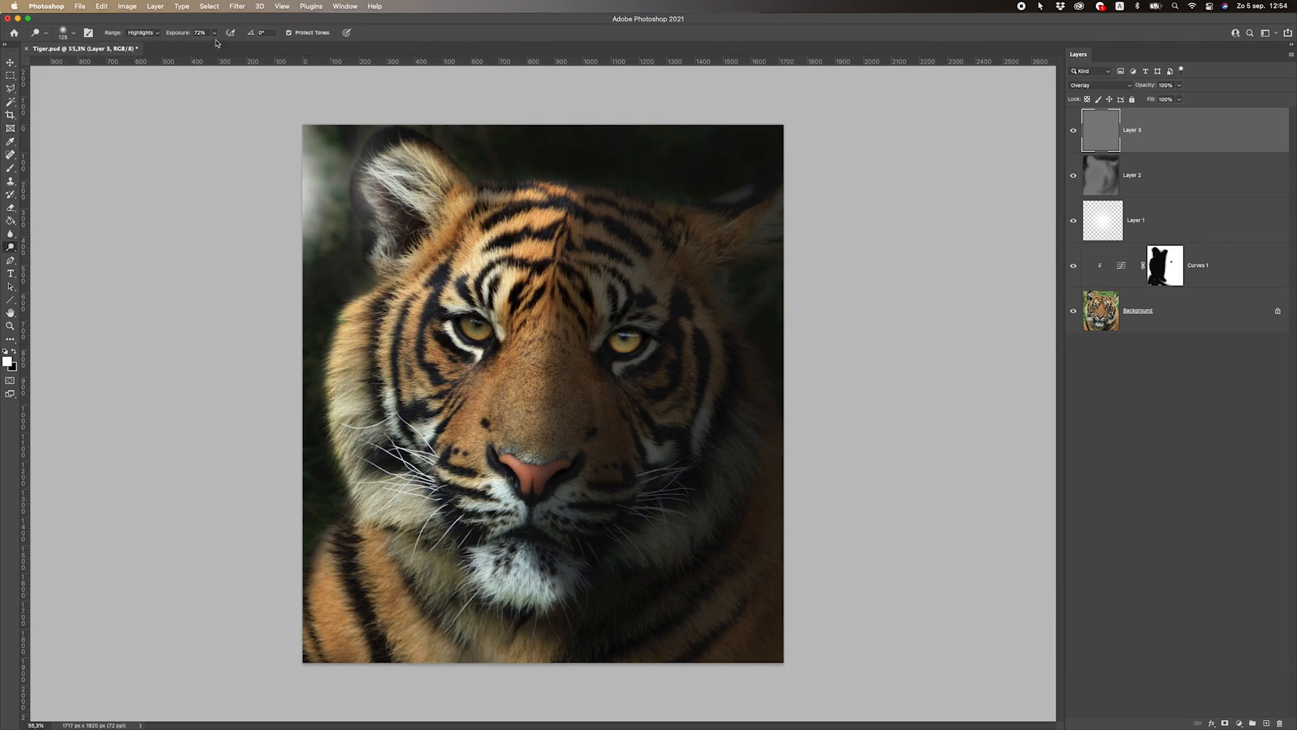
click(146, 33)
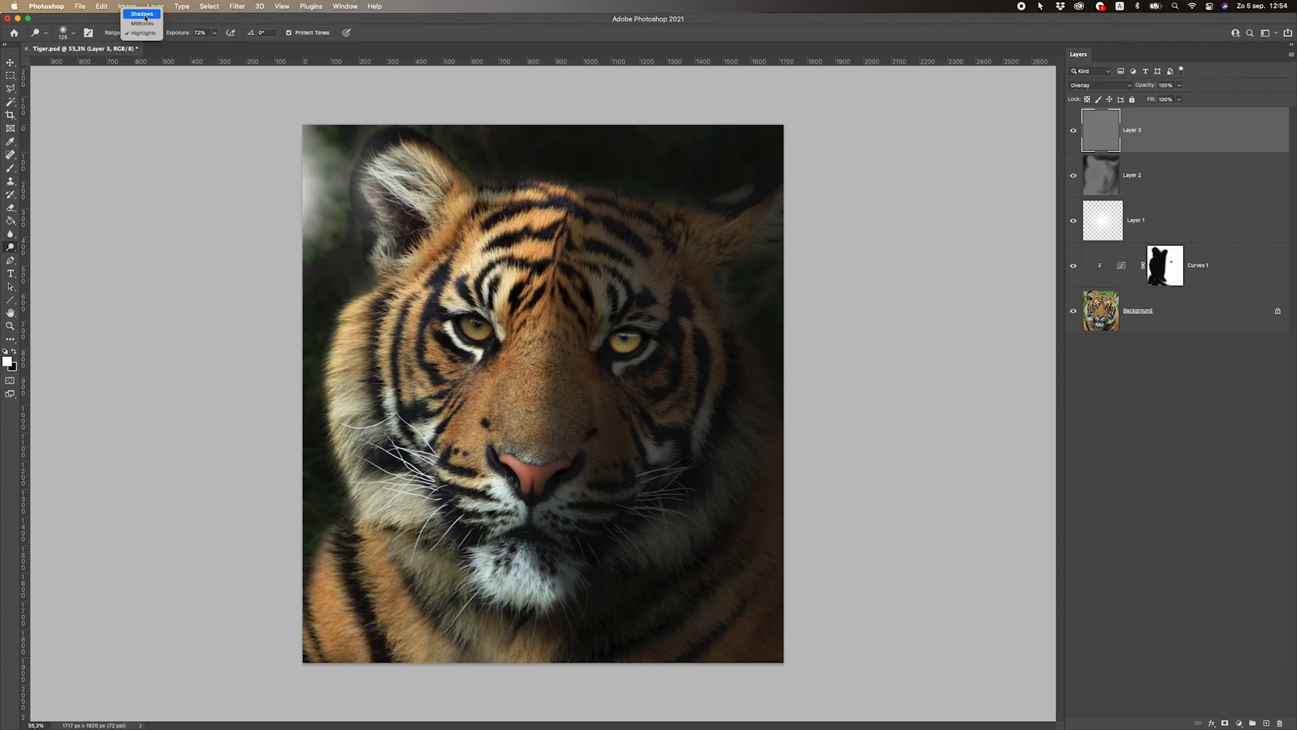
click(144, 23)
click(147, 33)
click(148, 33)
click(213, 32)
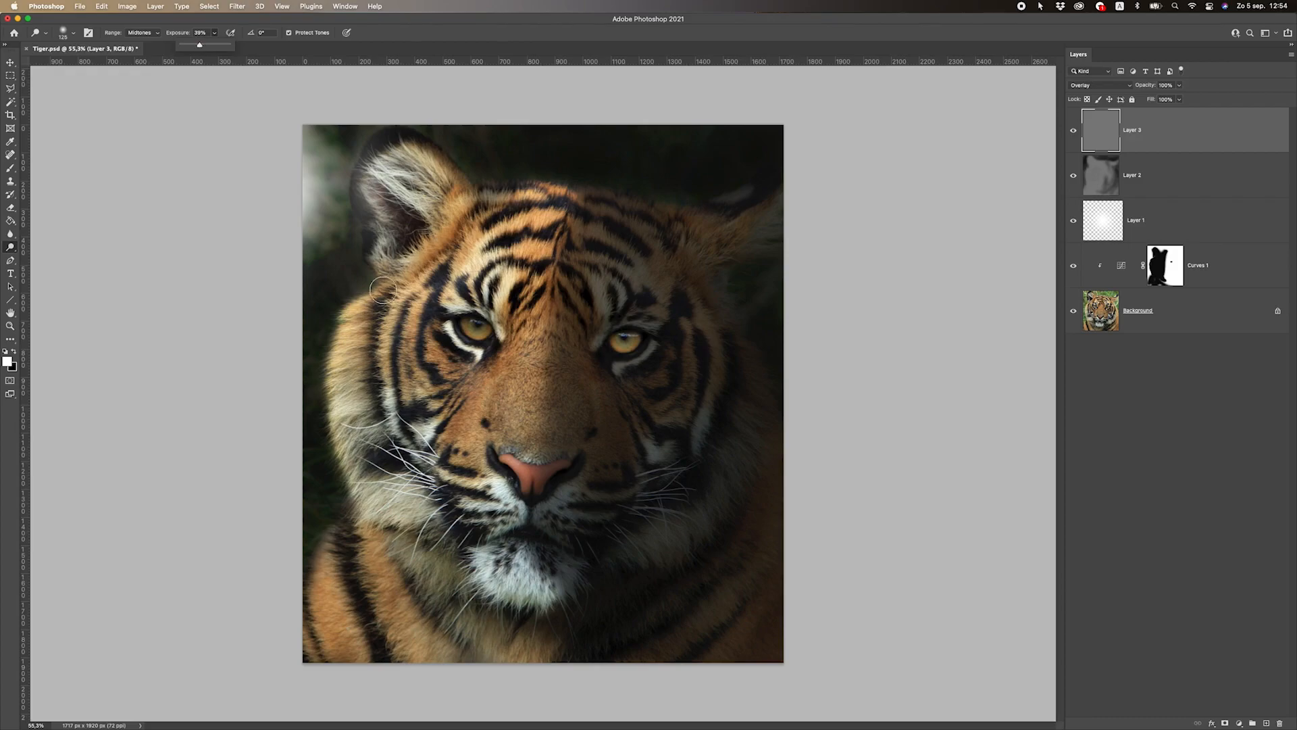
click(483, 28)
Try dodging the tiger's face with the Midtones range and with the Highlights range, undoing each stroke
mouse_move(406, 520)
mouse_down()
mouse_move(518, 617)
mouse_move(527, 583)
mouse_move(643, 426)
mouse_move(503, 268)
mouse_move(484, 270)
mouse_up()
key(super+z)
click(143, 33)
click(144, 43)
mouse_move(489, 312)
mouse_down()
mouse_move(490, 388)
mouse_move(551, 408)
mouse_up()
key(super+z)
Set the Dodge tool to Midtones with 45% exposure, and try a stroke on the face before undoing it
click(143, 32)
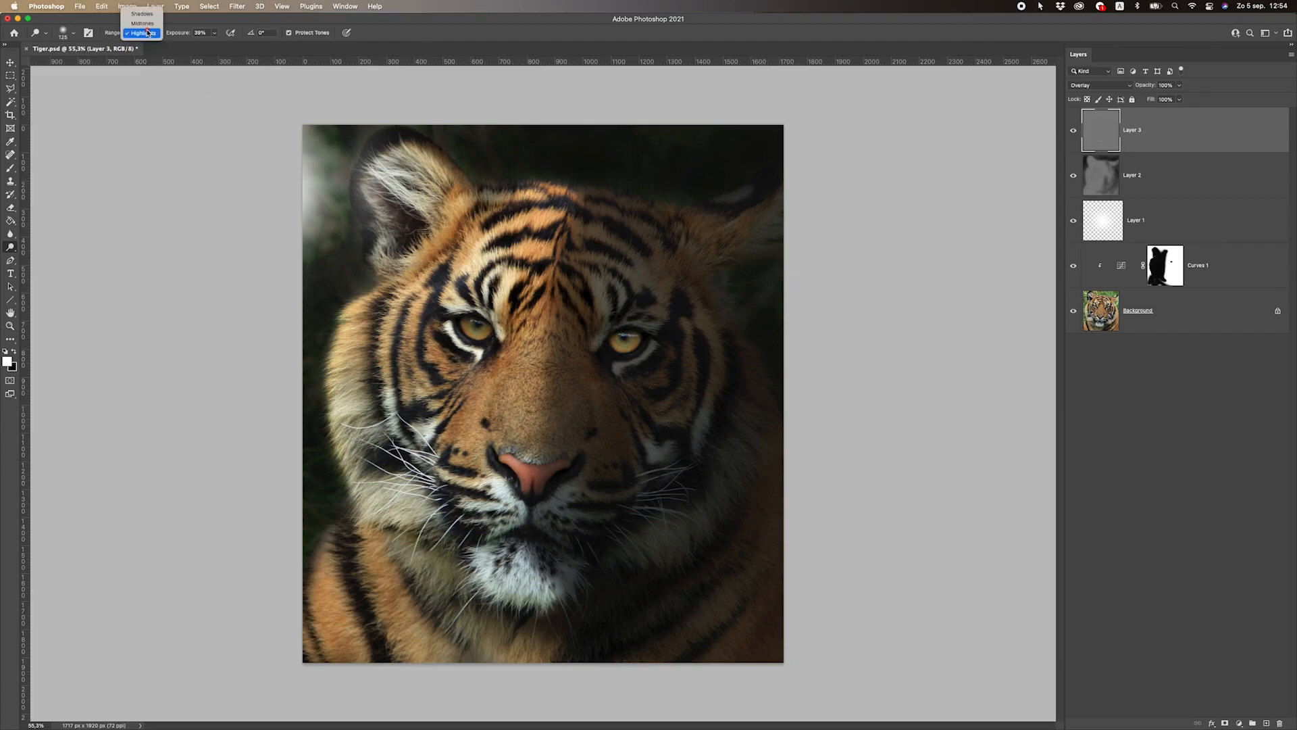
click(142, 23)
click(214, 33)
drag(215, 47, 217, 52)
mouse_move(449, 287)
mouse_down()
mouse_move(527, 402)
mouse_move(433, 473)
mouse_move(419, 390)
mouse_up()
key(super+z)
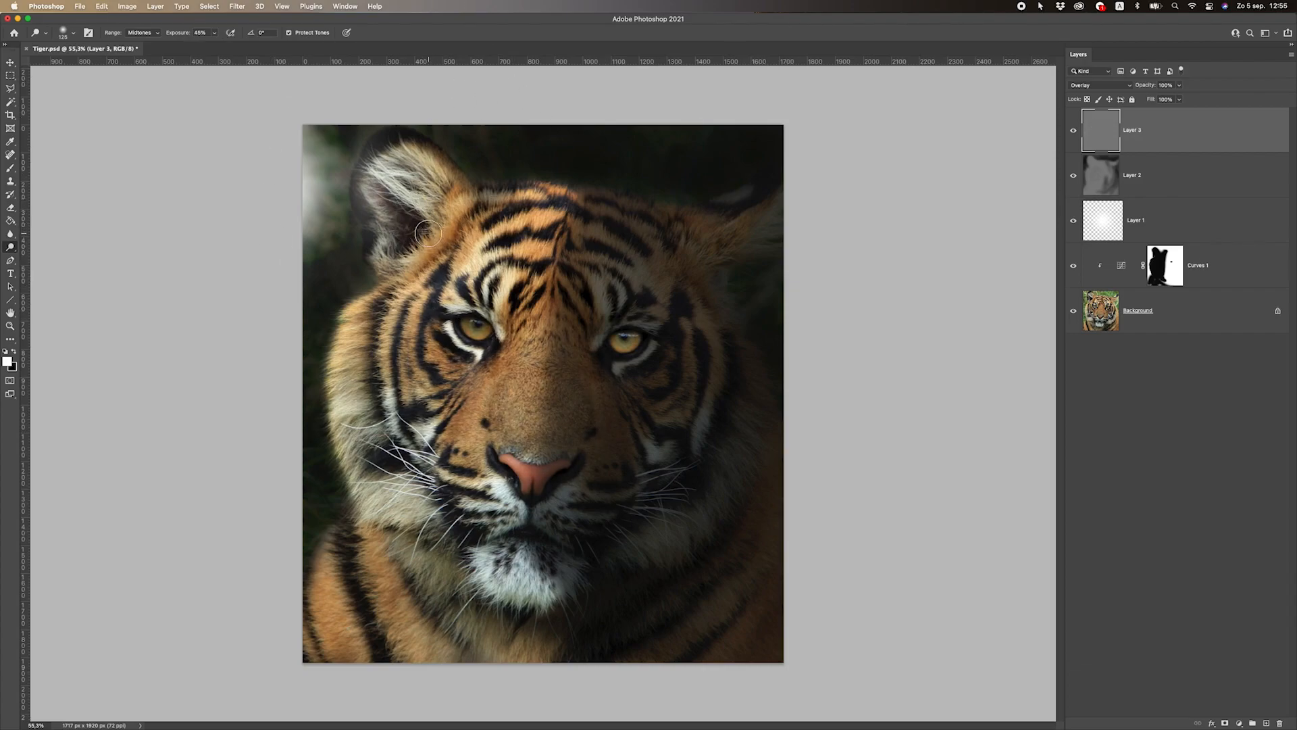
Reduce the Dodge brush to 50 px and lighten the iris of the eye on the image's left side
scroll(476, 318, up, 10)
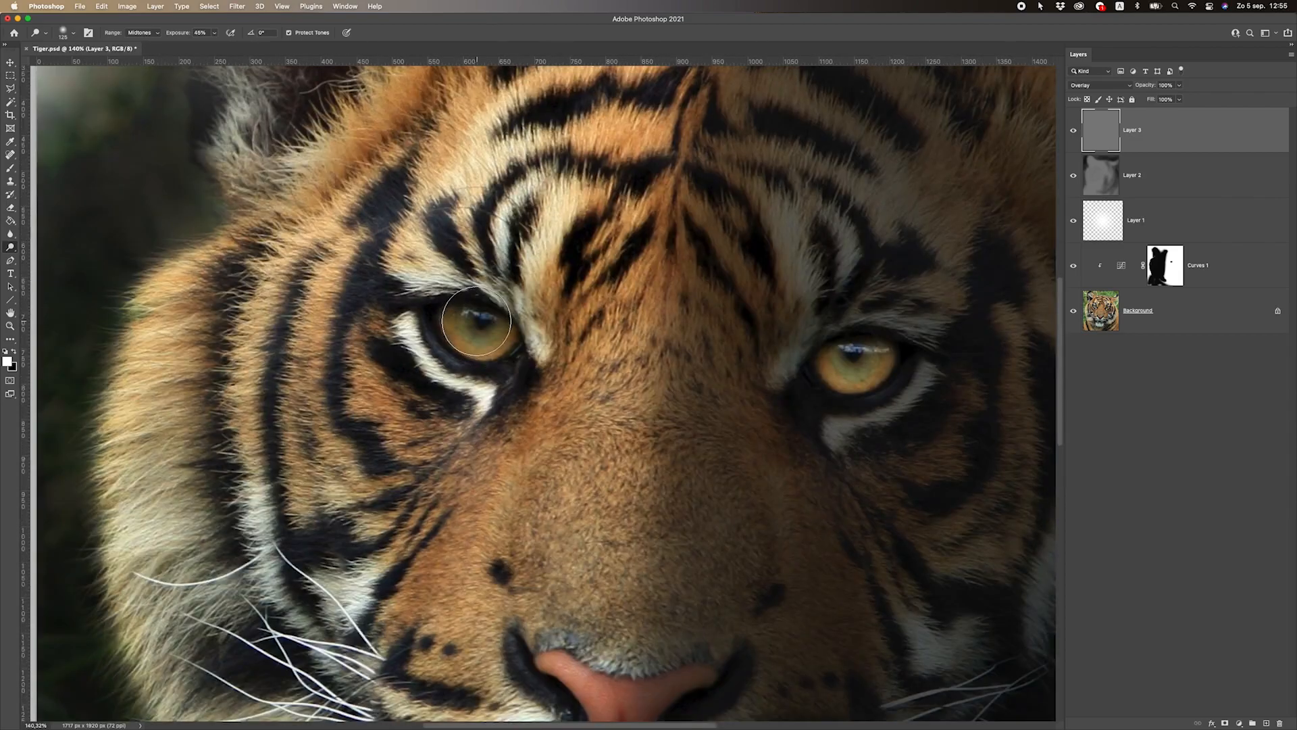
key(bracketleft)
key(bracketleft)
key(bracketleft)
key(bracketleft)
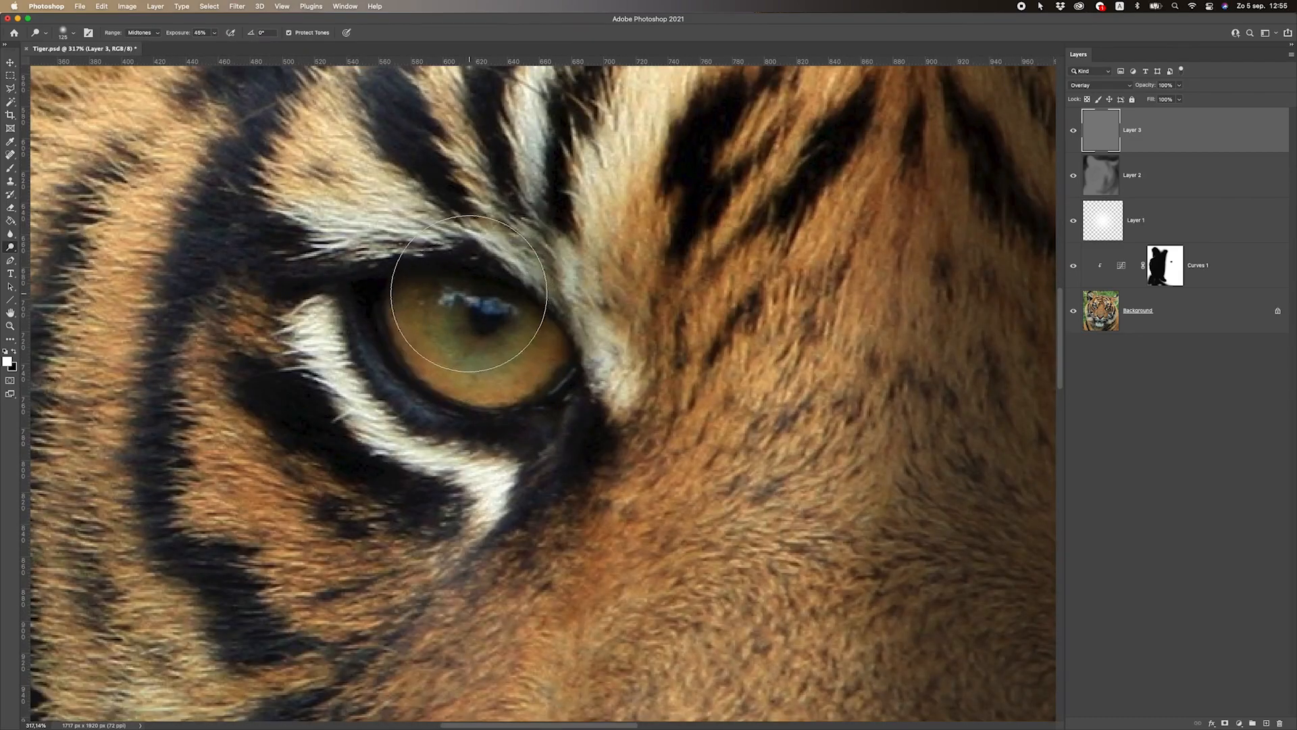
key(bracketleft)
key(bracketleft)
key(bracketleft)
key(bracketleft)
key(bracketleft)
key(bracketleft)
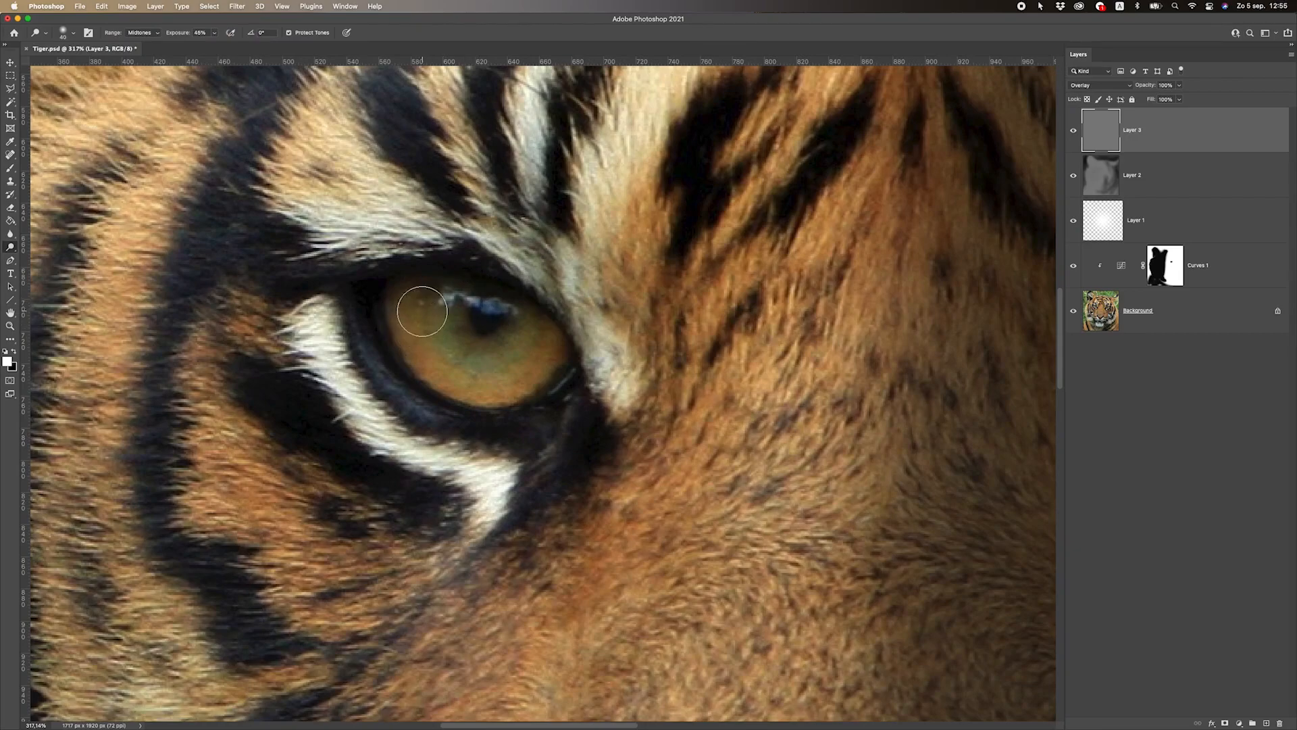
key(bracketright)
mouse_move(414, 302)
mouse_down()
mouse_move(431, 355)
mouse_move(545, 339)
mouse_move(424, 317)
mouse_move(409, 291)
mouse_move(531, 321)
mouse_move(517, 365)
mouse_move(397, 298)
mouse_move(465, 373)
mouse_move(540, 318)
mouse_move(445, 352)
mouse_move(426, 295)
mouse_move(453, 347)
mouse_up()
Toggle the visibility of Layer 3 at full image view to compare the dodged eye before and after
key(super+0)
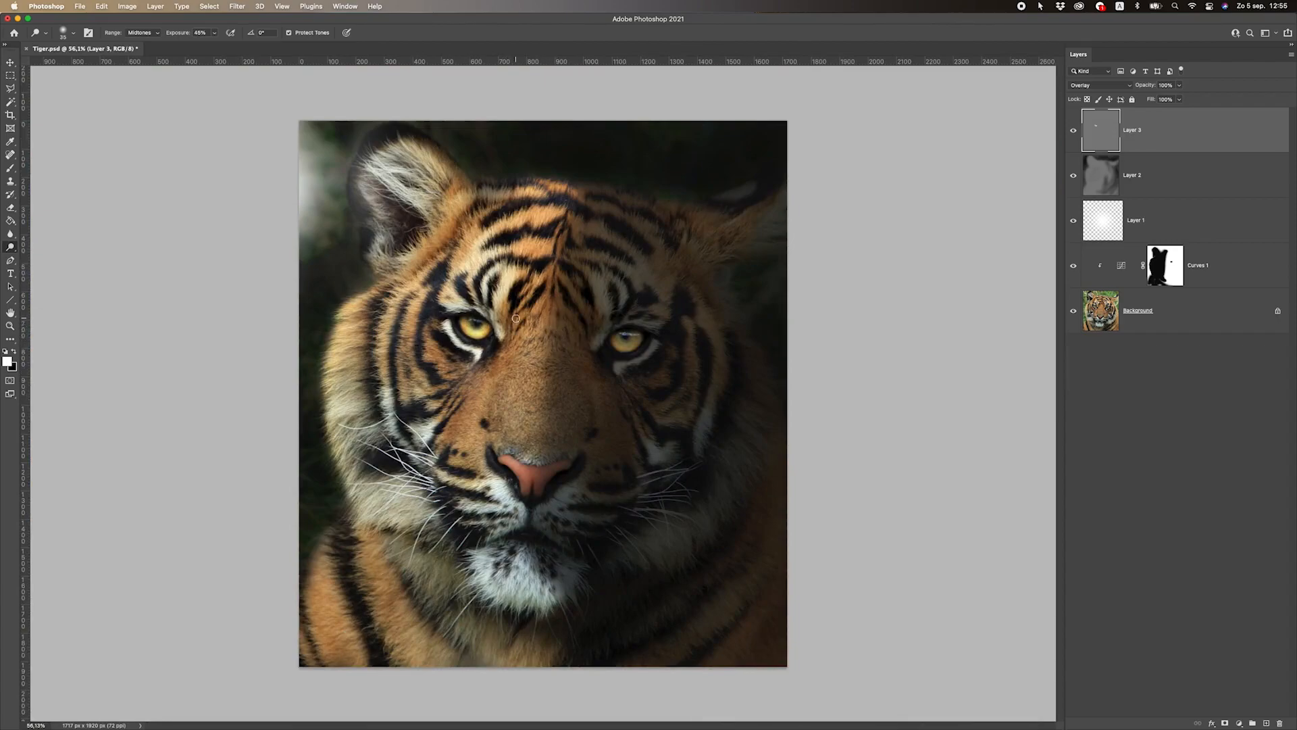
click(1074, 138)
click(1074, 136)
click(1074, 136)
click(1073, 136)
Dodge the iris of the eye on the image's right side and toggle Layer 3 to check both eyes
scroll(558, 297, up, 5)
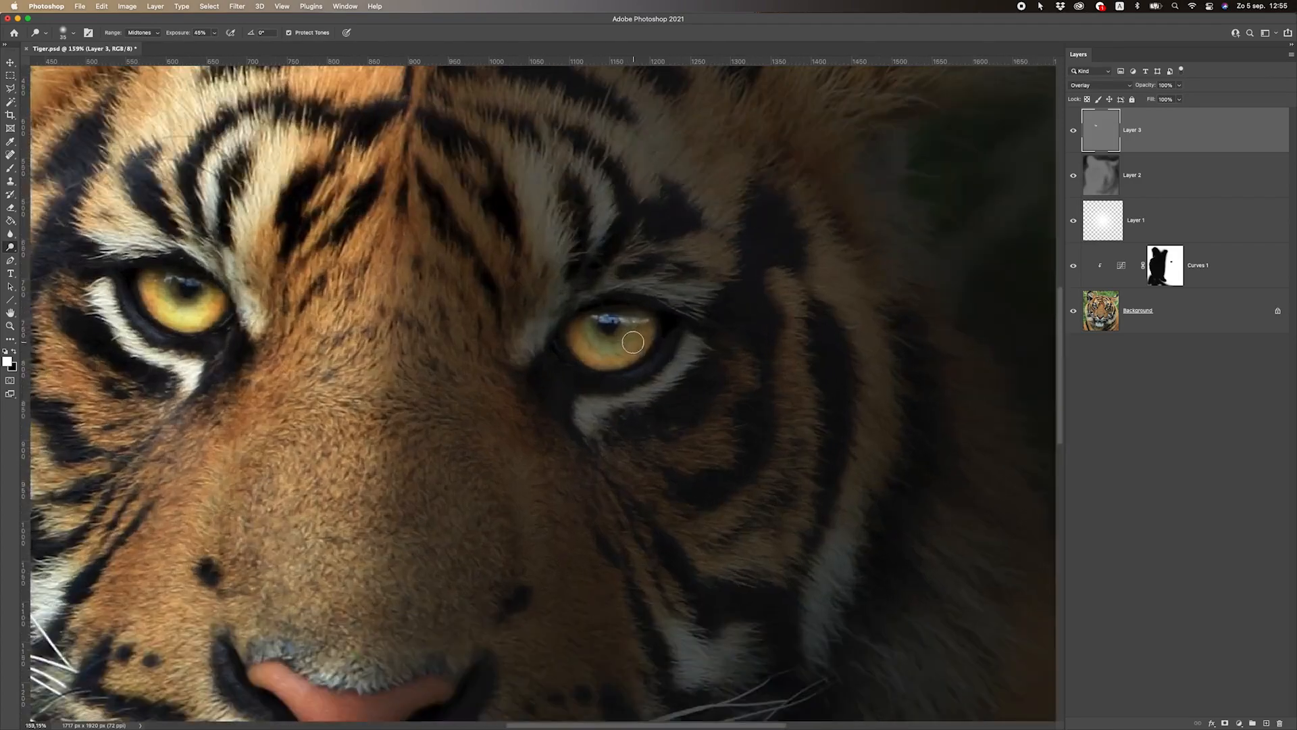
mouse_move(575, 326)
mouse_down()
mouse_move(643, 304)
mouse_move(585, 338)
mouse_move(663, 299)
mouse_move(587, 348)
mouse_move(432, 399)
mouse_up()
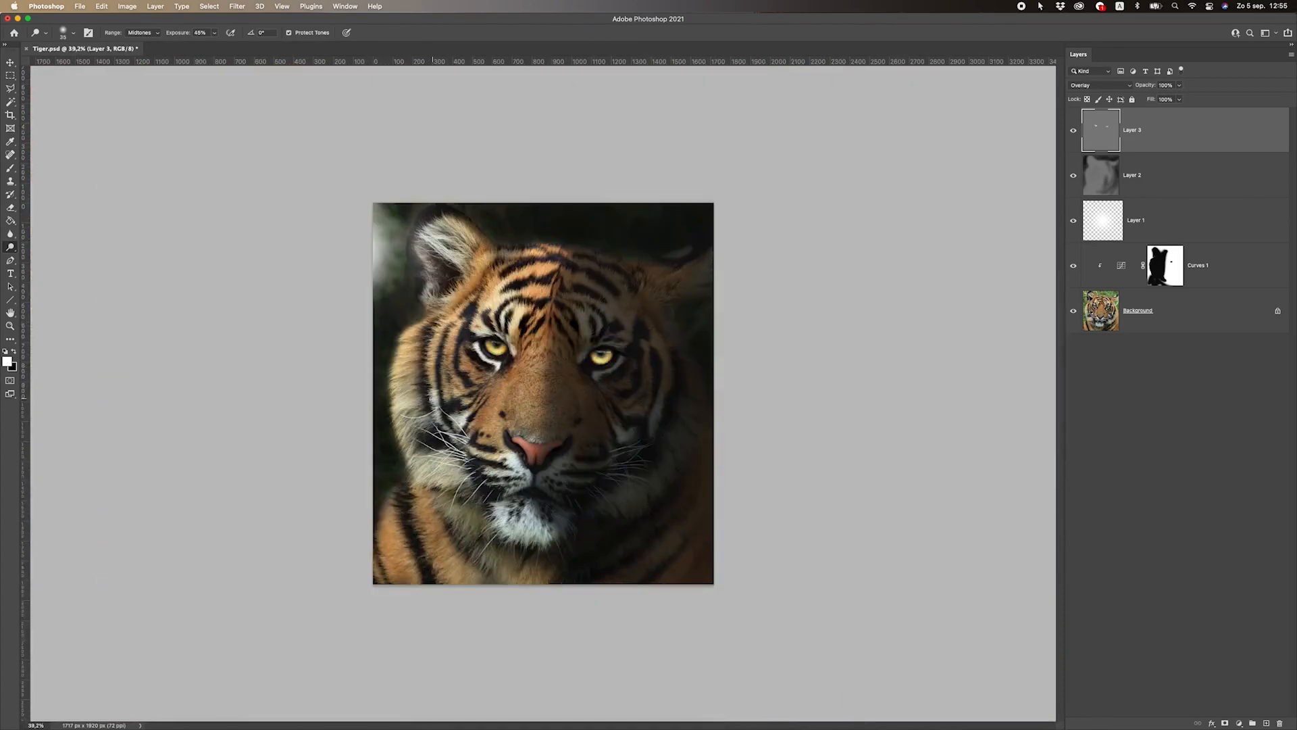
scroll(697, 325, up, 1)
click(1074, 131)
click(1075, 131)
drag(611, 351, 628, 339)
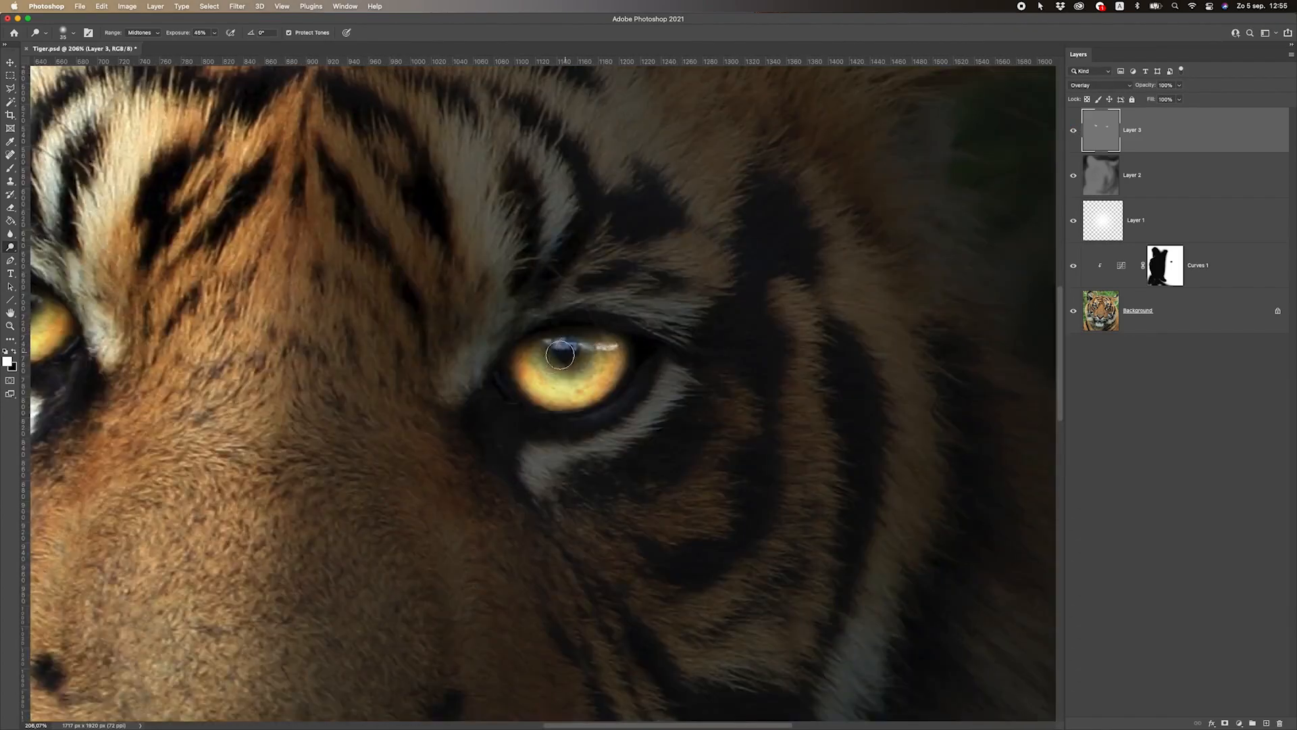
scroll(482, 413, down, 10)
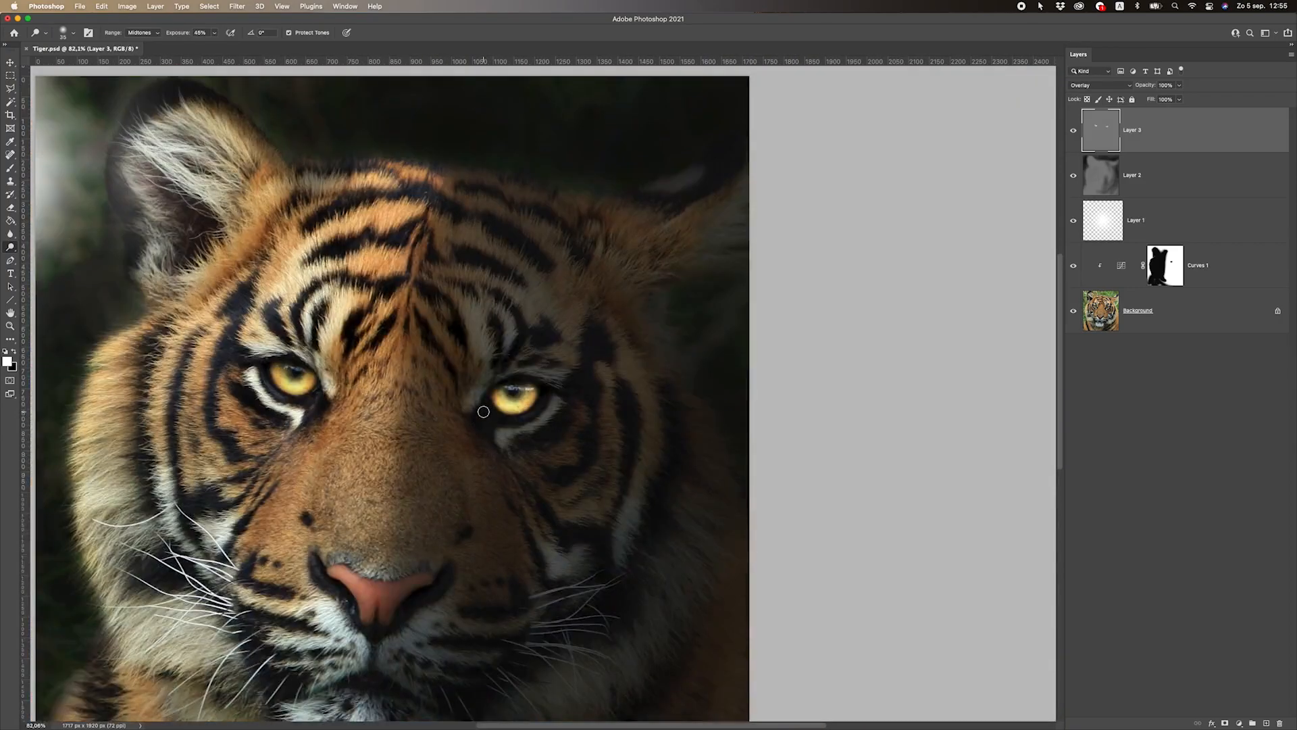
scroll(556, 302, up, 7)
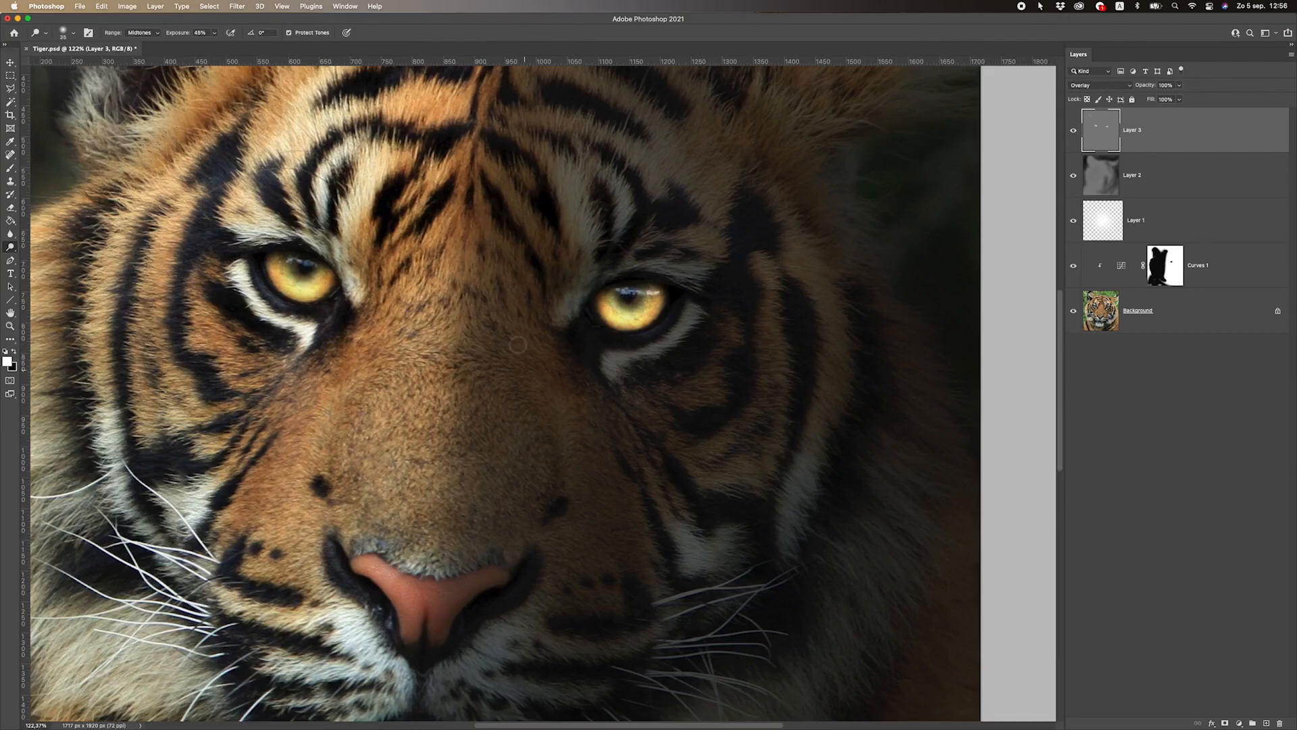
scroll(847, 266, down, 2)
scroll(847, 266, down, 3)
Try lowering Layer 3's opacity to 55% to judge the eyes, and return it to 100%
click(1179, 86)
mouse_move(1149, 100)
mouse_down()
mouse_move(1185, 100)
mouse_move(1174, 101)
mouse_up()
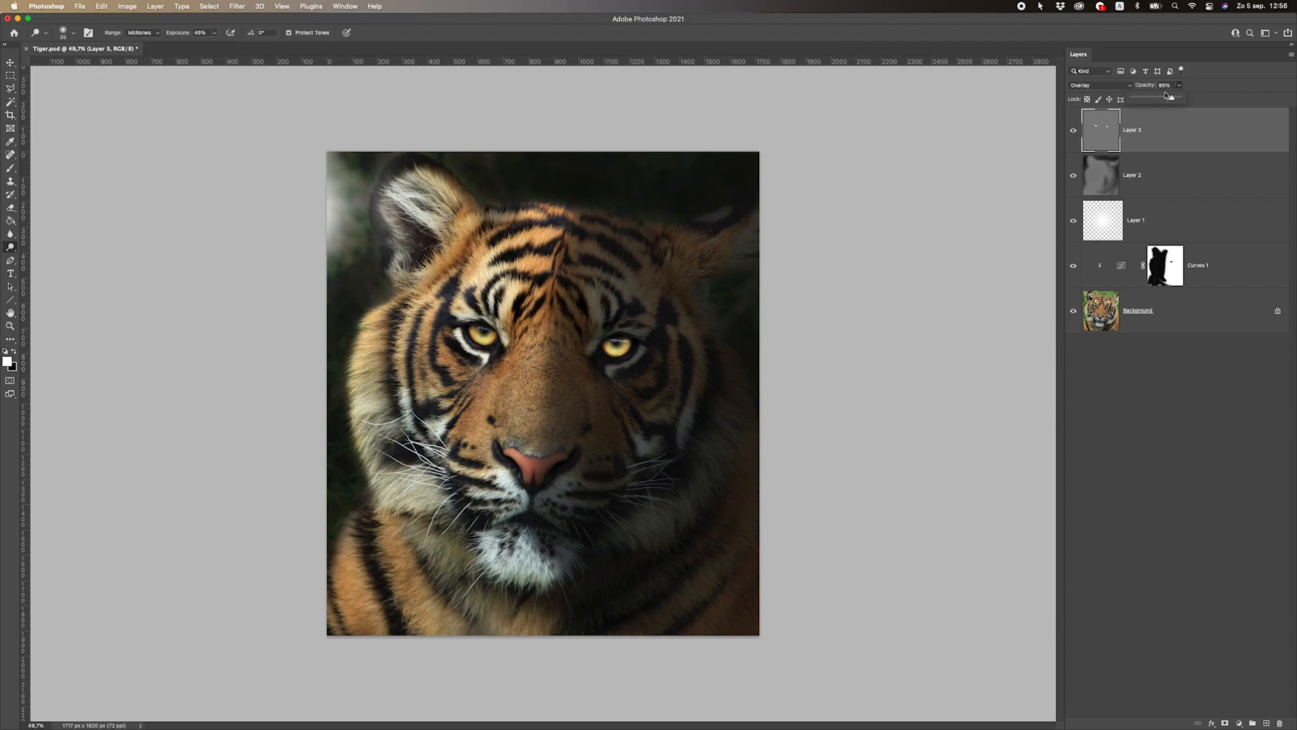
drag(1170, 98, 1158, 99)
scroll(605, 288, down, 5)
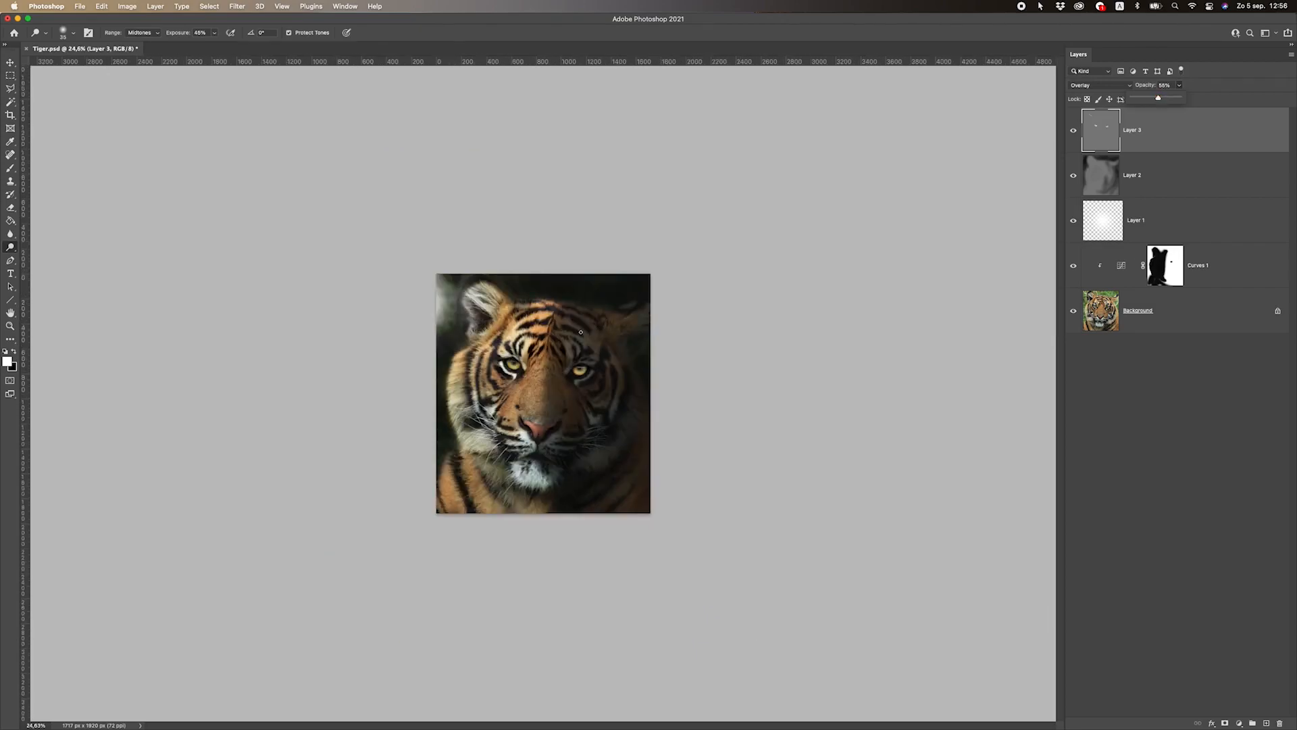
scroll(972, 140, up, 6)
drag(1158, 98, 1213, 102)
scroll(615, 352, down, 6)
scroll(615, 352, up, 4)
scroll(507, 354, up, 2)
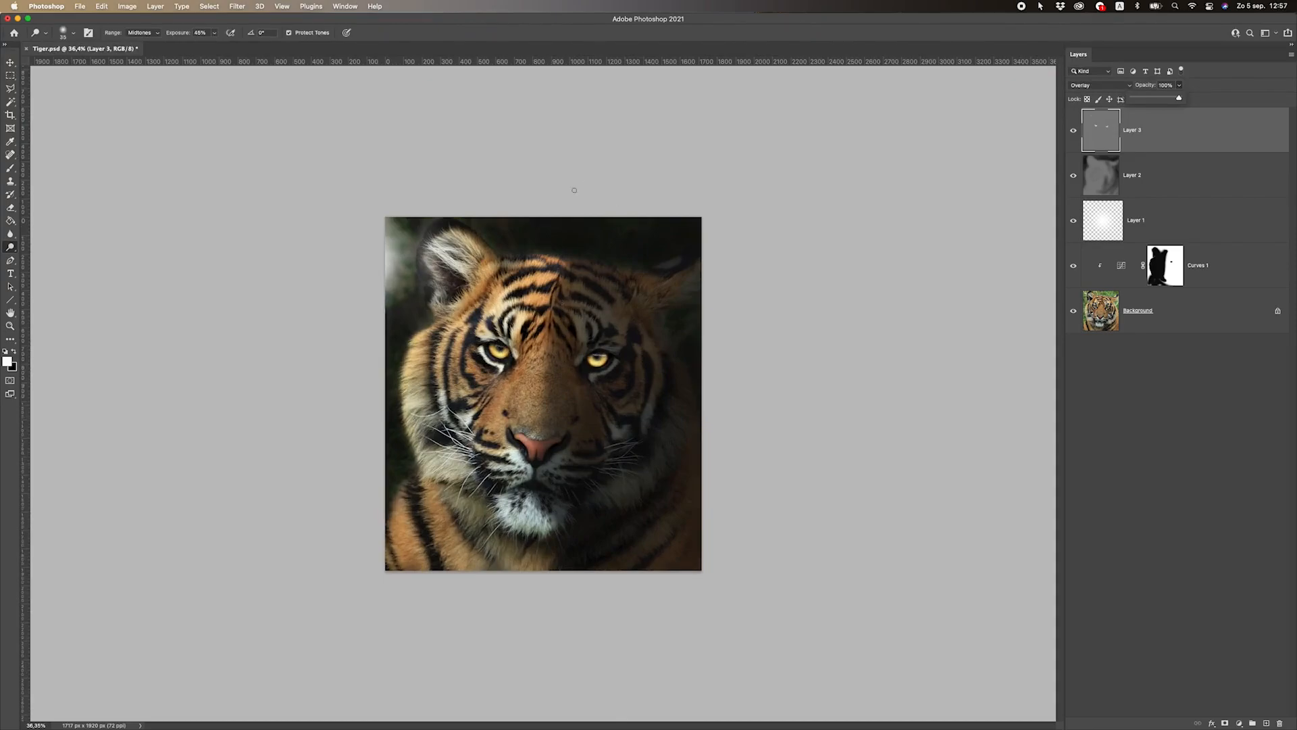
scroll(519, 275, up, 2)
click(1117, 124)
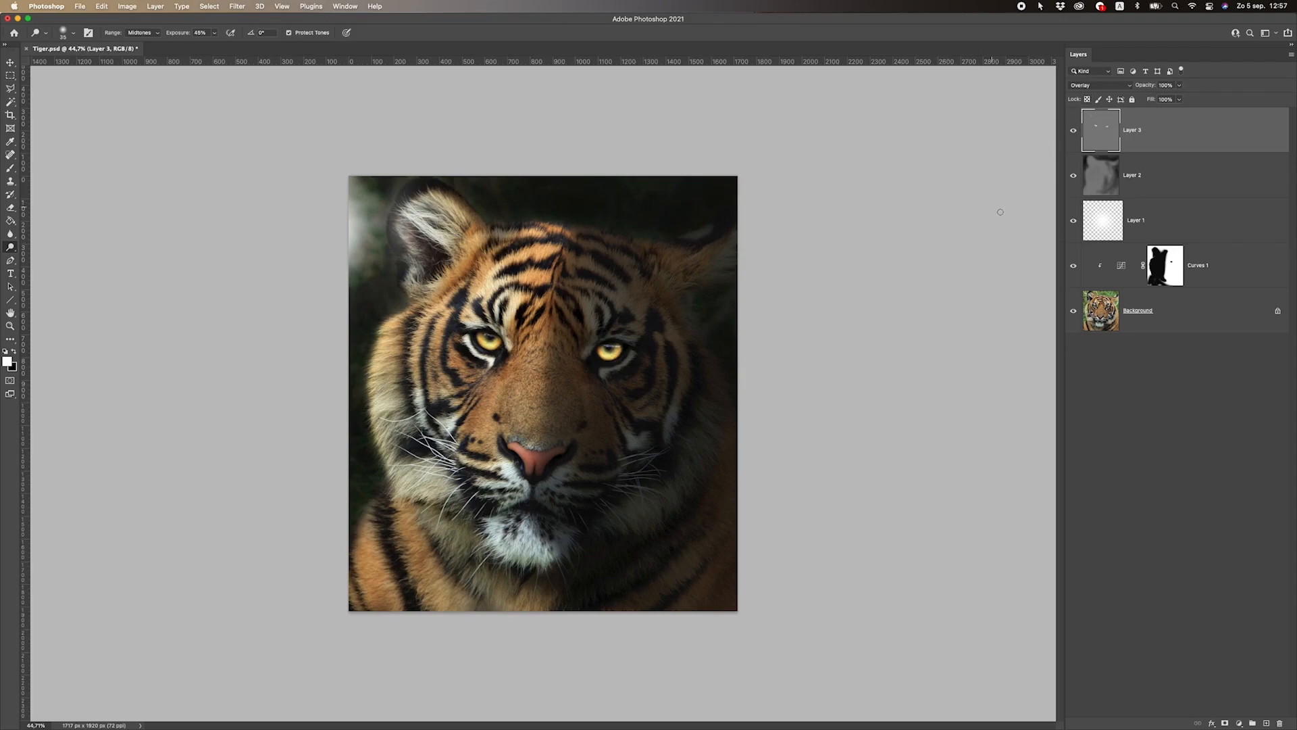
Compare the eyes with Layer 3 hidden and shown, and set its opacity to 68%
click(1073, 131)
click(1073, 130)
click(1179, 87)
drag(1176, 98, 1164, 99)
click(1138, 126)
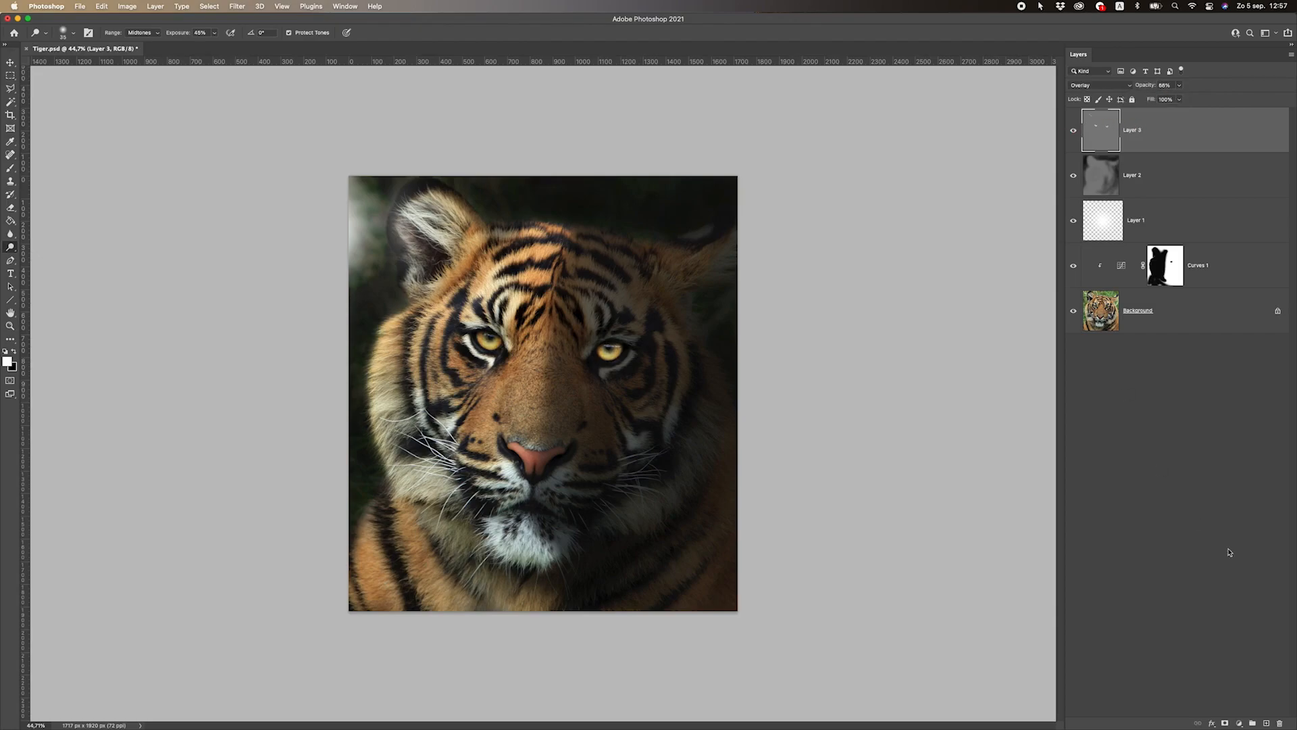
Add a new layer above Layer 3, filled with 50% Gray and set to the Overlay blend mode
click(1267, 723)
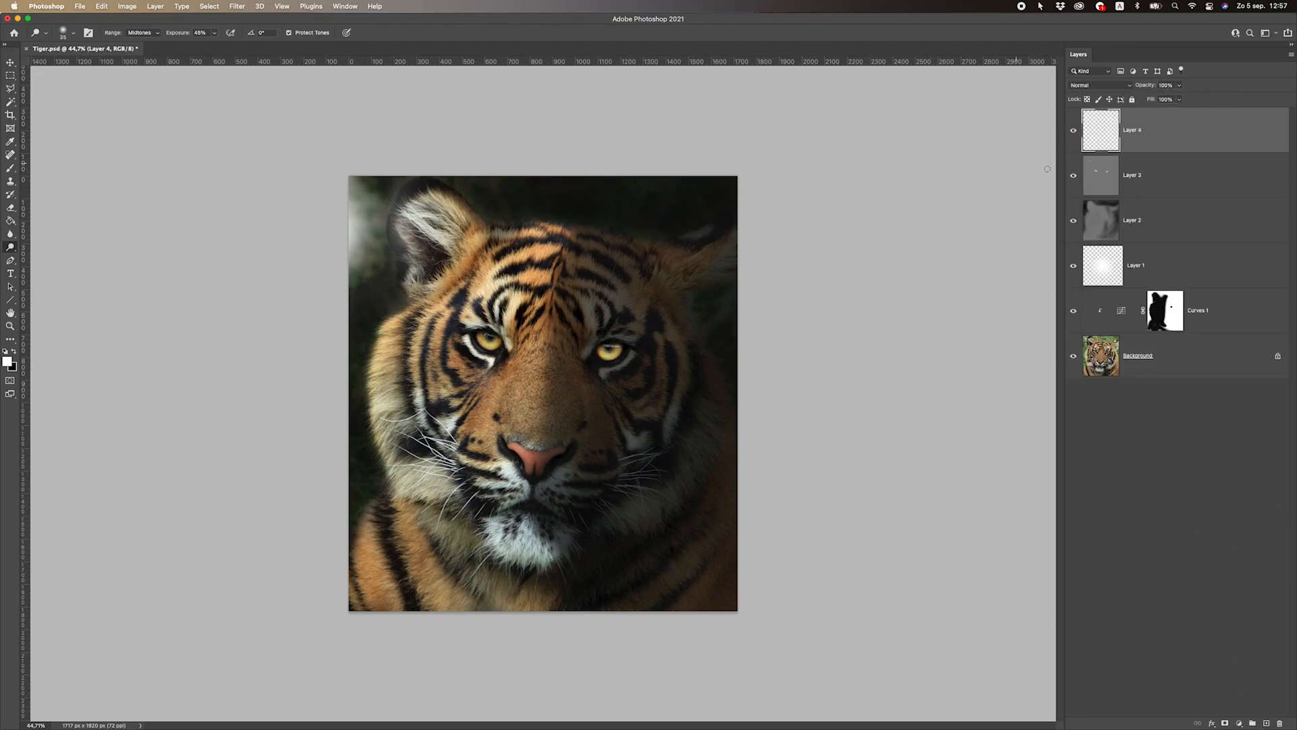
click(95, 6)
click(121, 161)
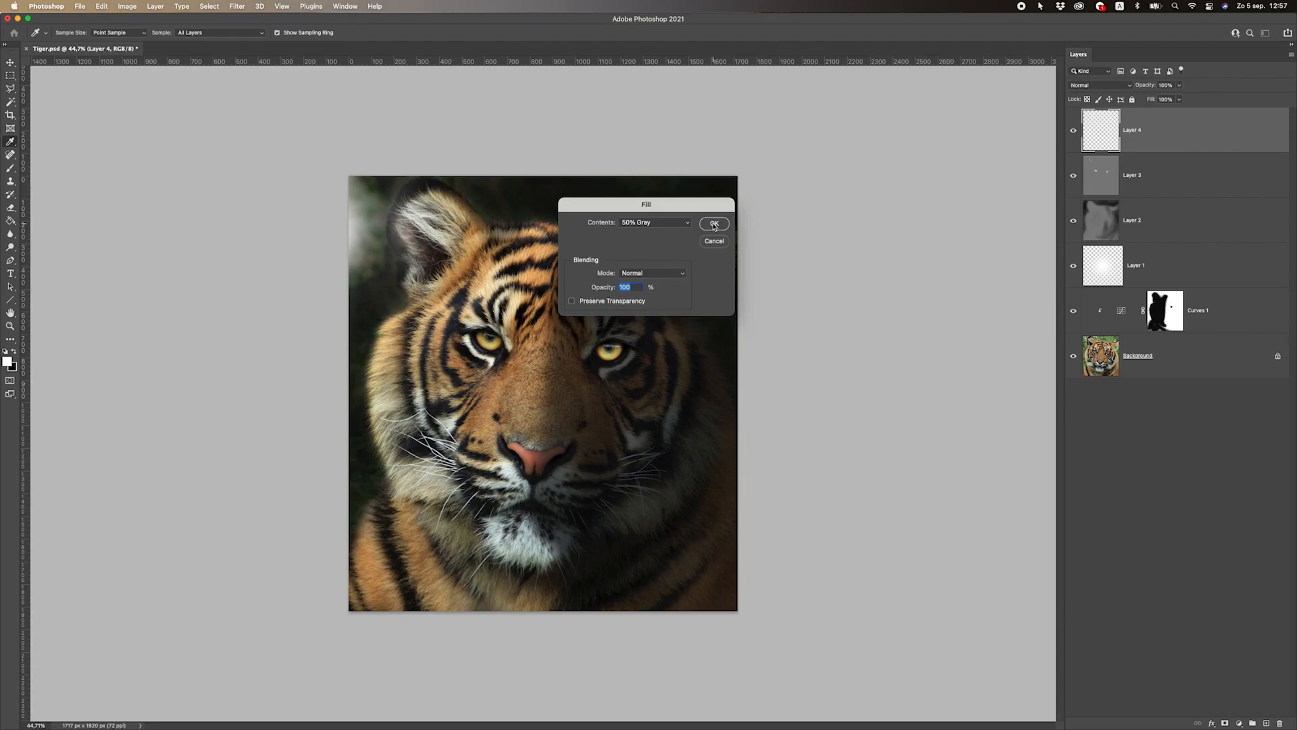
click(714, 223)
key(o)
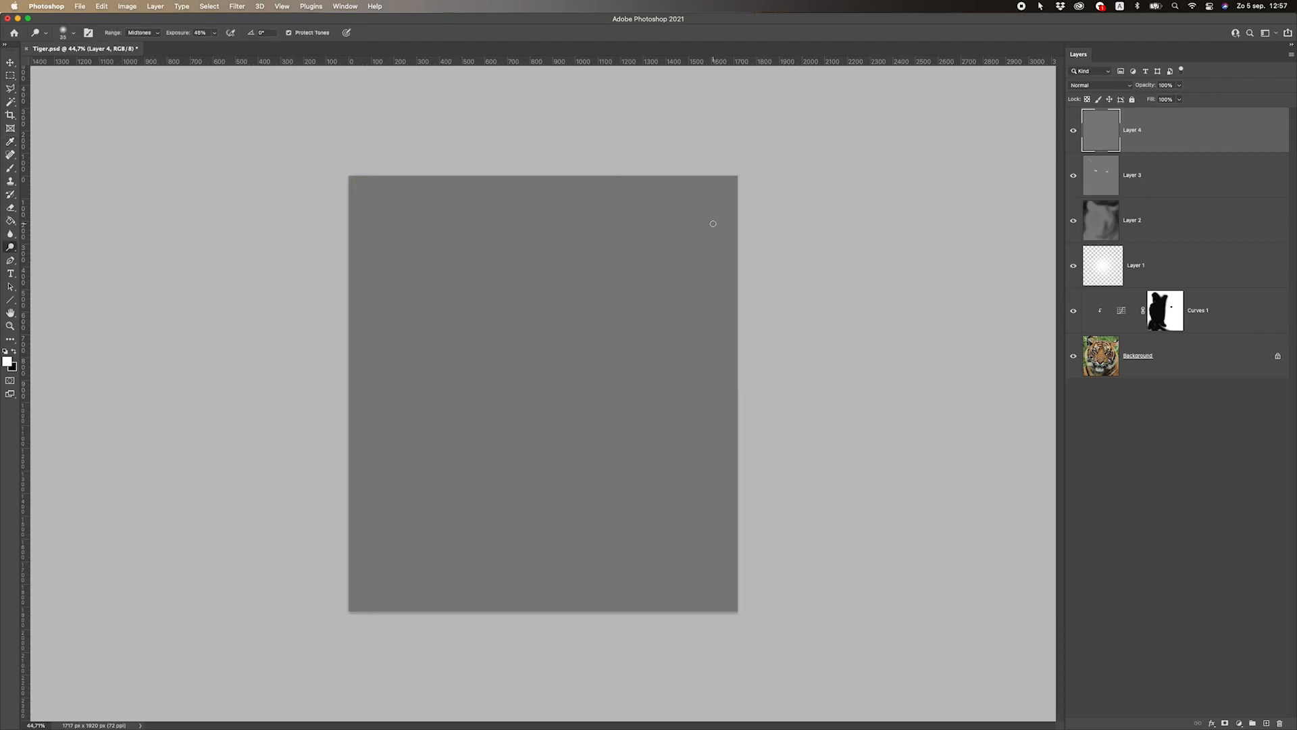
click(1078, 87)
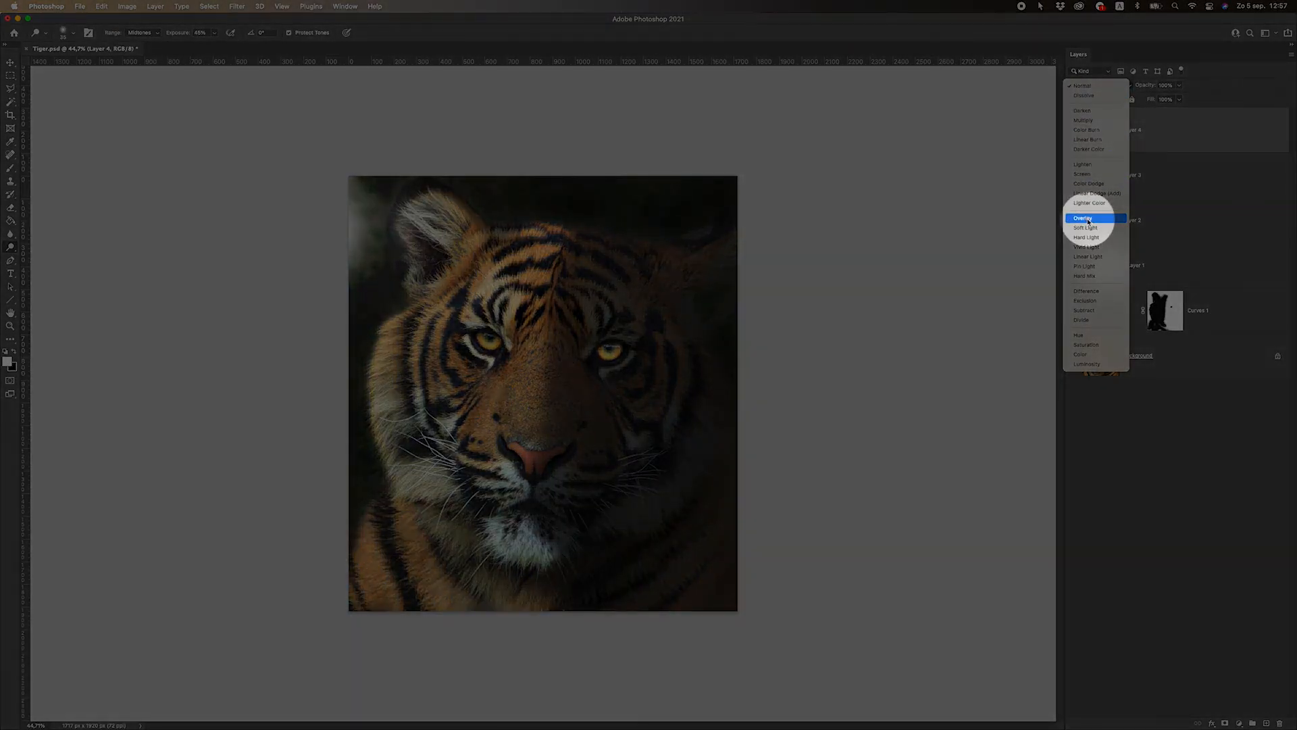
click(1089, 218)
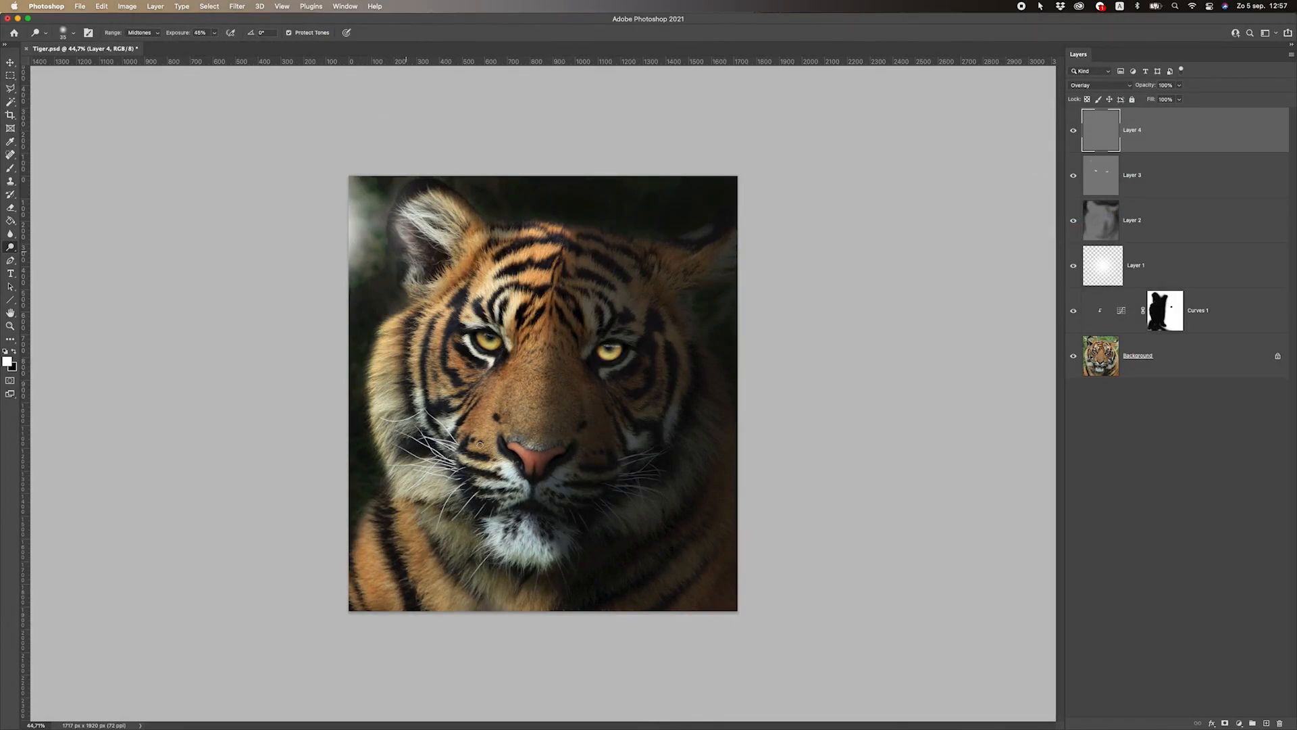
Set the Dodge tool's exposure to 37% and brighten the chin and whisker area on Layer 4 with an 80 px brush
scroll(470, 482, up, 1)
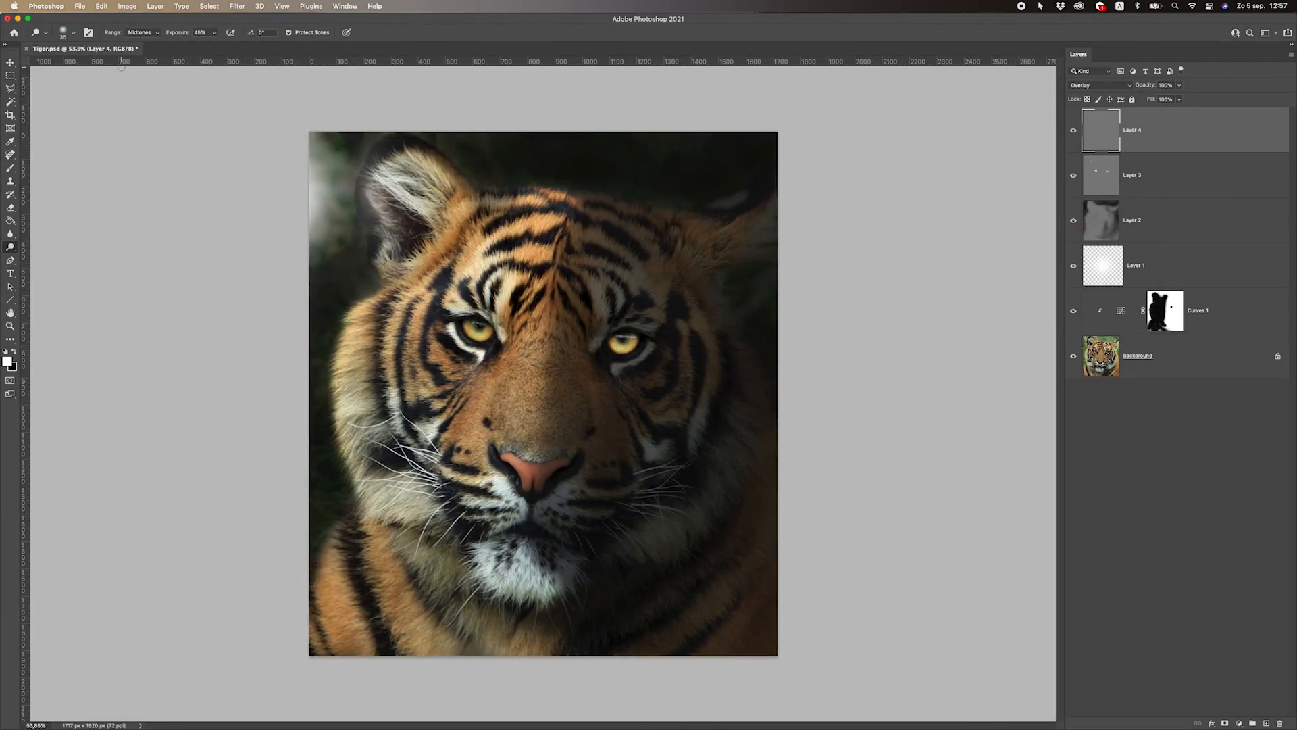
click(214, 33)
click(222, 25)
key(bracketright)
key(bracketright)
mouse_move(463, 564)
mouse_down()
mouse_move(468, 546)
mouse_move(479, 579)
mouse_up()
mouse_move(483, 573)
mouse_down()
mouse_move(537, 598)
mouse_move(514, 588)
mouse_move(514, 566)
mouse_up()
mouse_move(470, 523)
mouse_down()
mouse_move(472, 501)
mouse_move(490, 534)
mouse_move(506, 522)
mouse_move(477, 518)
mouse_move(481, 473)
mouse_move(440, 467)
mouse_move(473, 473)
mouse_move(461, 480)
mouse_up()
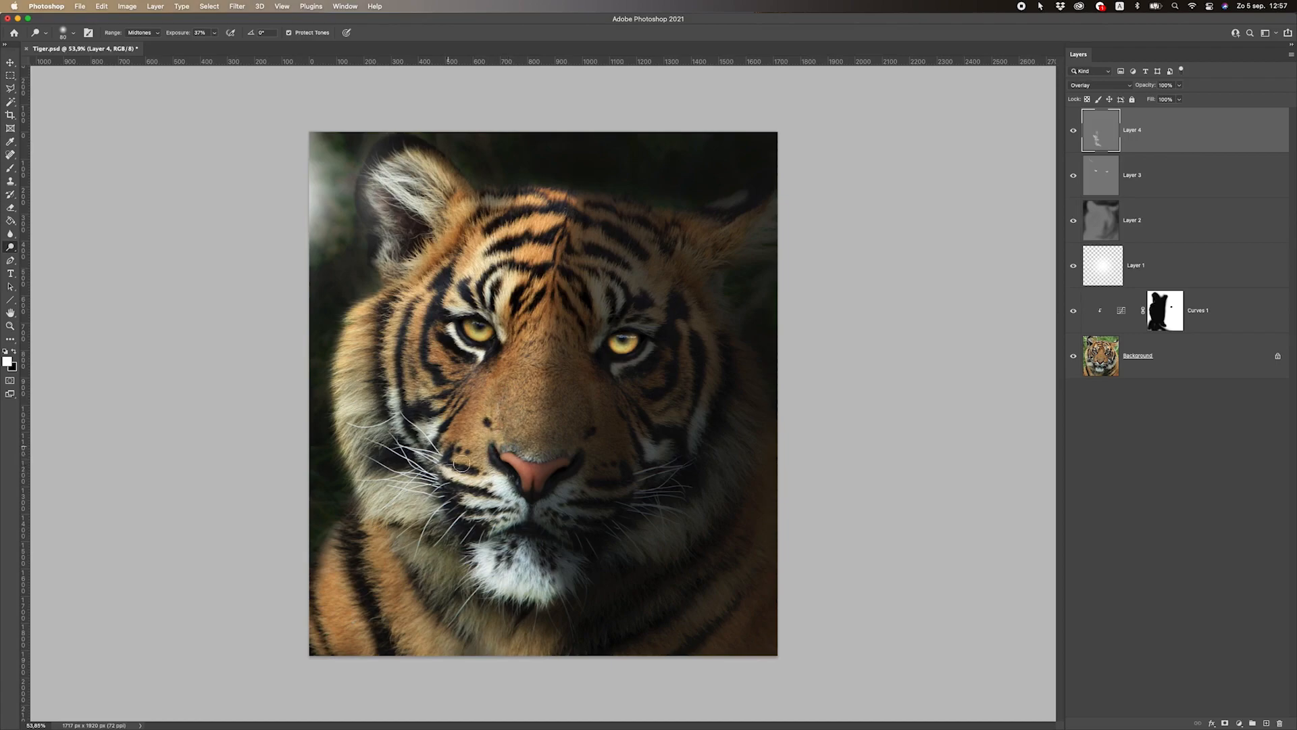
Dodge the cheek and face fur on the image's left side, and the light ear with a smaller brush
drag(428, 443, 396, 432)
mouse_move(399, 308)
mouse_down()
mouse_move(390, 422)
mouse_move(397, 312)
mouse_move(440, 278)
mouse_move(414, 413)
mouse_up()
drag(429, 288, 409, 407)
mouse_move(375, 308)
mouse_down()
mouse_move(351, 434)
mouse_move(351, 339)
mouse_move(370, 475)
mouse_move(351, 443)
mouse_move(378, 504)
mouse_move(332, 339)
mouse_move(327, 377)
mouse_move(411, 268)
mouse_move(368, 320)
mouse_move(382, 258)
mouse_move(424, 225)
mouse_move(364, 170)
mouse_move(429, 185)
mouse_move(386, 148)
mouse_up()
key(bracketleft)
key(bracketleft)
mouse_move(459, 189)
mouse_down()
mouse_move(444, 226)
mouse_move(400, 264)
mouse_up()
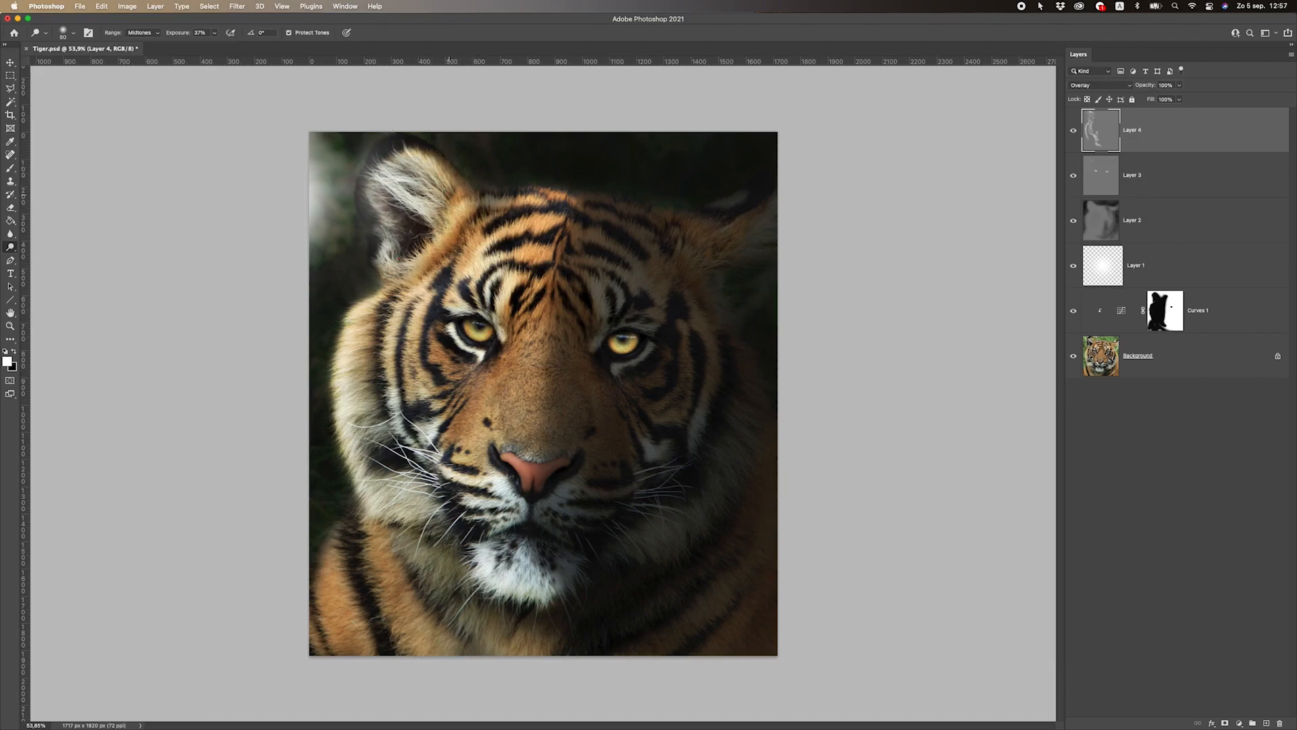
Dodge the striped shoulder fur at the image's lower left with a 100 px brush, undoing the first strokes and repainting them
key(bracketright)
key(bracketright)
mouse_move(335, 541)
mouse_down()
mouse_move(321, 600)
mouse_move(325, 571)
mouse_move(386, 662)
mouse_up()
key(super+z)
key(super+z)
key(super+z)
drag(335, 583, 404, 687)
mouse_move(373, 546)
mouse_down()
mouse_move(410, 667)
mouse_move(413, 652)
mouse_up()
Compare the whole portrait with Layer 4 hidden and shown
scroll(446, 580, down, 4)
scroll(639, 331, up, 2)
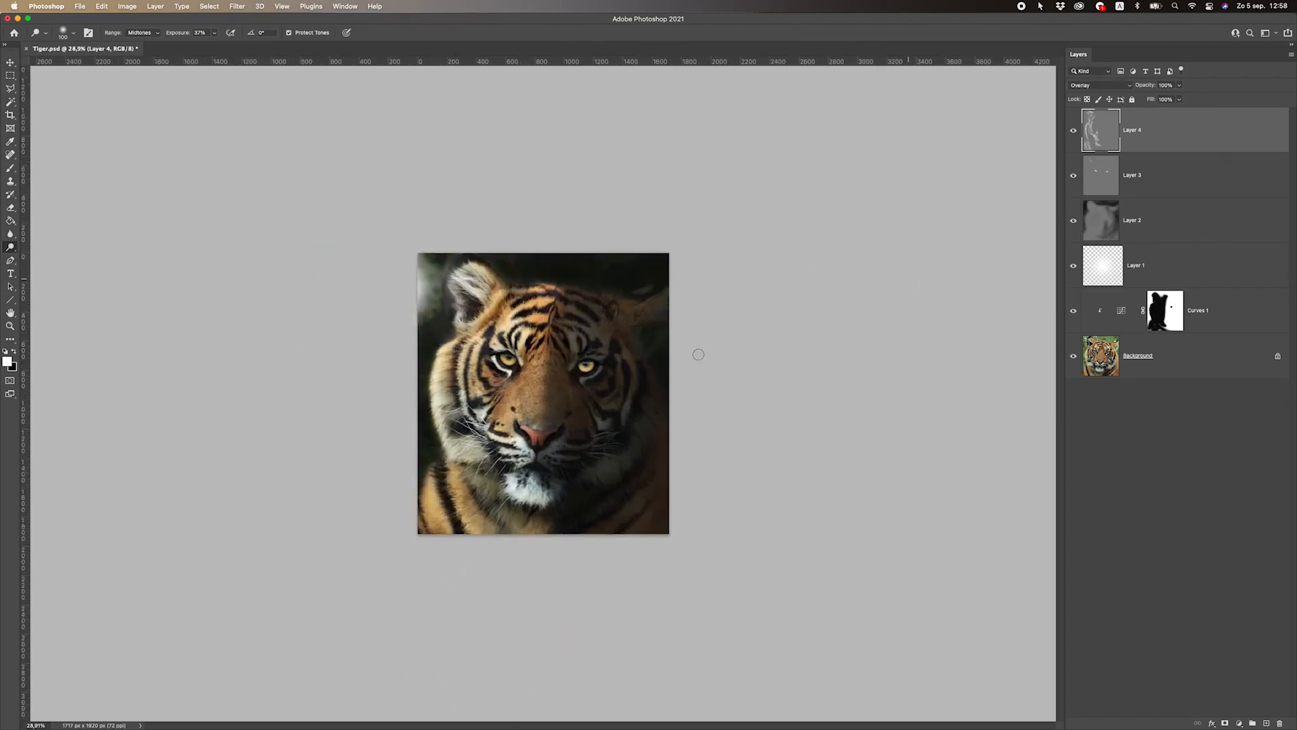
click(1074, 131)
click(1074, 131)
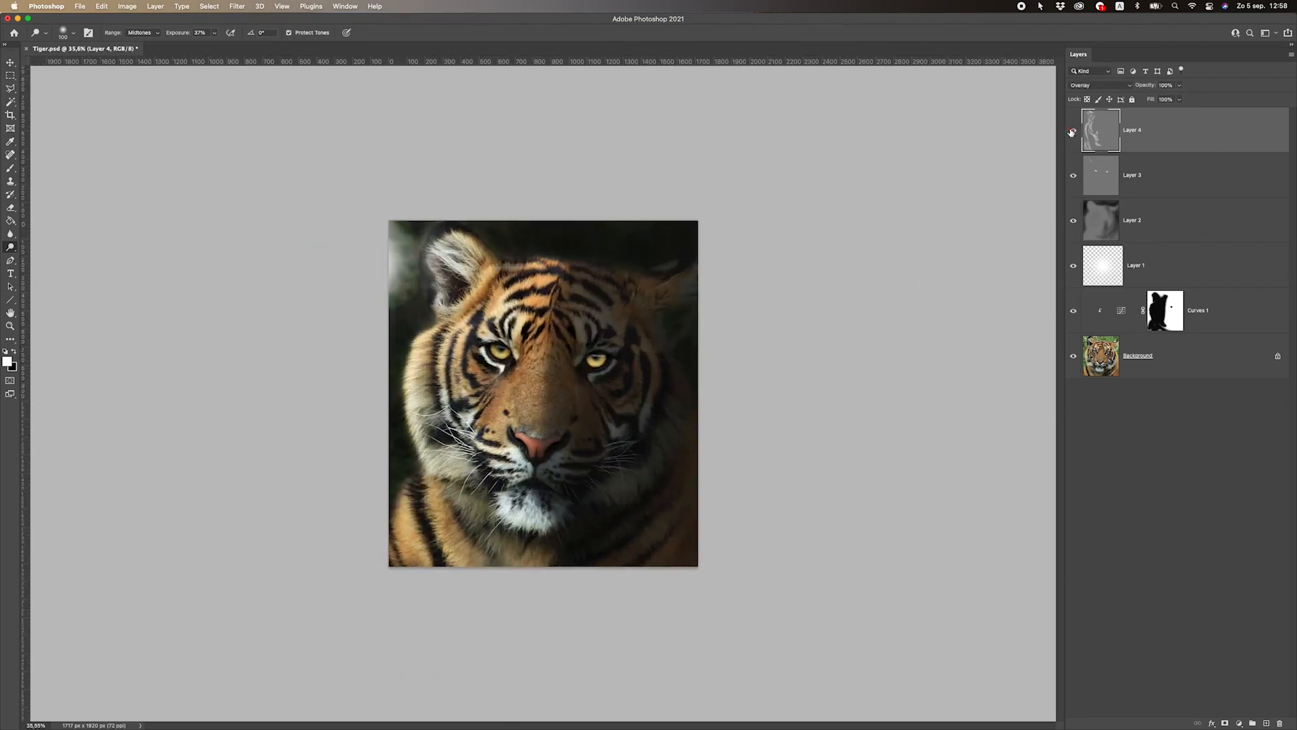
Dodge the neck and chest fur beside and below the chin, and brighten the nose
scroll(443, 539, up, 2)
drag(452, 527, 511, 575)
mouse_move(421, 506)
mouse_down()
mouse_move(509, 567)
mouse_move(484, 587)
mouse_move(505, 594)
mouse_up()
mouse_move(446, 530)
mouse_down()
mouse_move(502, 589)
mouse_move(485, 557)
mouse_move(495, 595)
mouse_up()
scroll(552, 509, down, 5)
scroll(551, 510, up, 5)
mouse_move(529, 470)
mouse_down()
mouse_move(558, 191)
mouse_move(533, 450)
mouse_up()
scroll(528, 382, down, 5)
scroll(527, 382, up, 6)
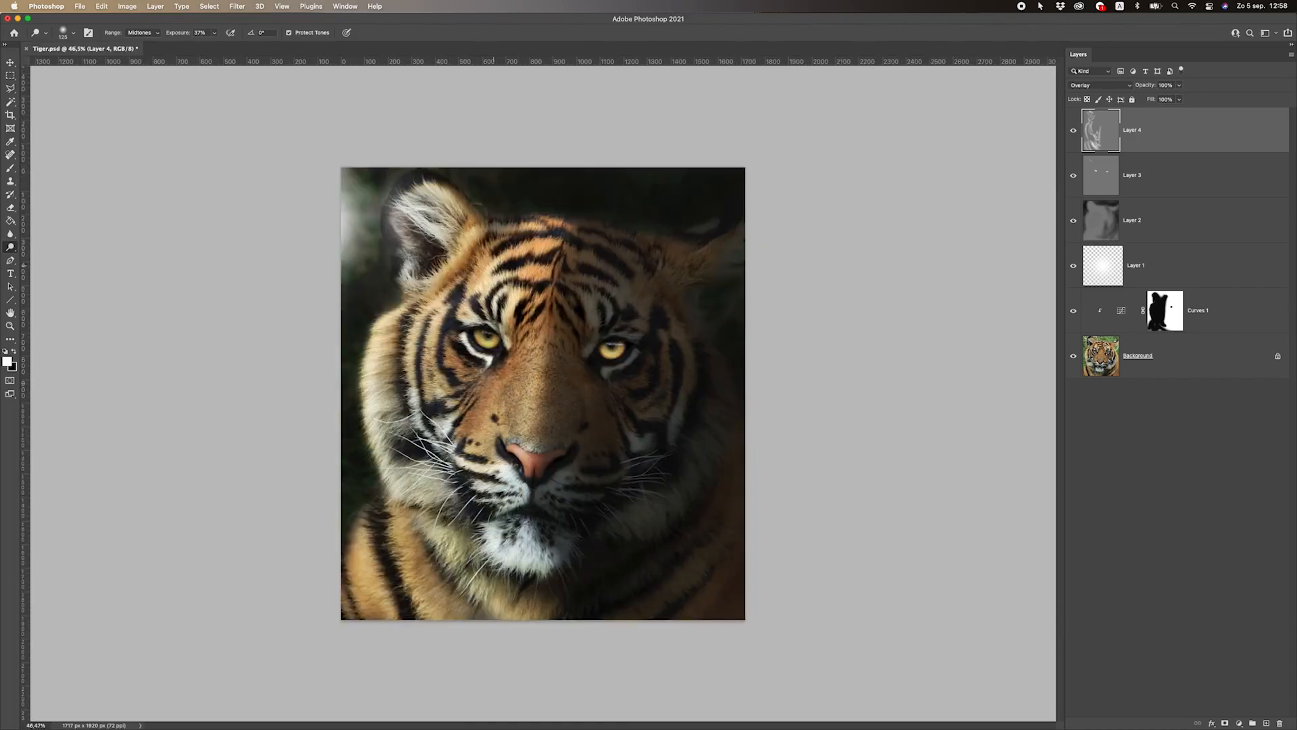
Lower the Dodge exposure to 23%, brighten the nose area, enlarge the brush, and undo the last stroke
click(214, 34)
click(279, 27)
mouse_move(533, 433)
mouse_down()
mouse_move(529, 386)
mouse_move(517, 442)
mouse_up()
key(bracketright)
key(bracketright)
key(bracketright)
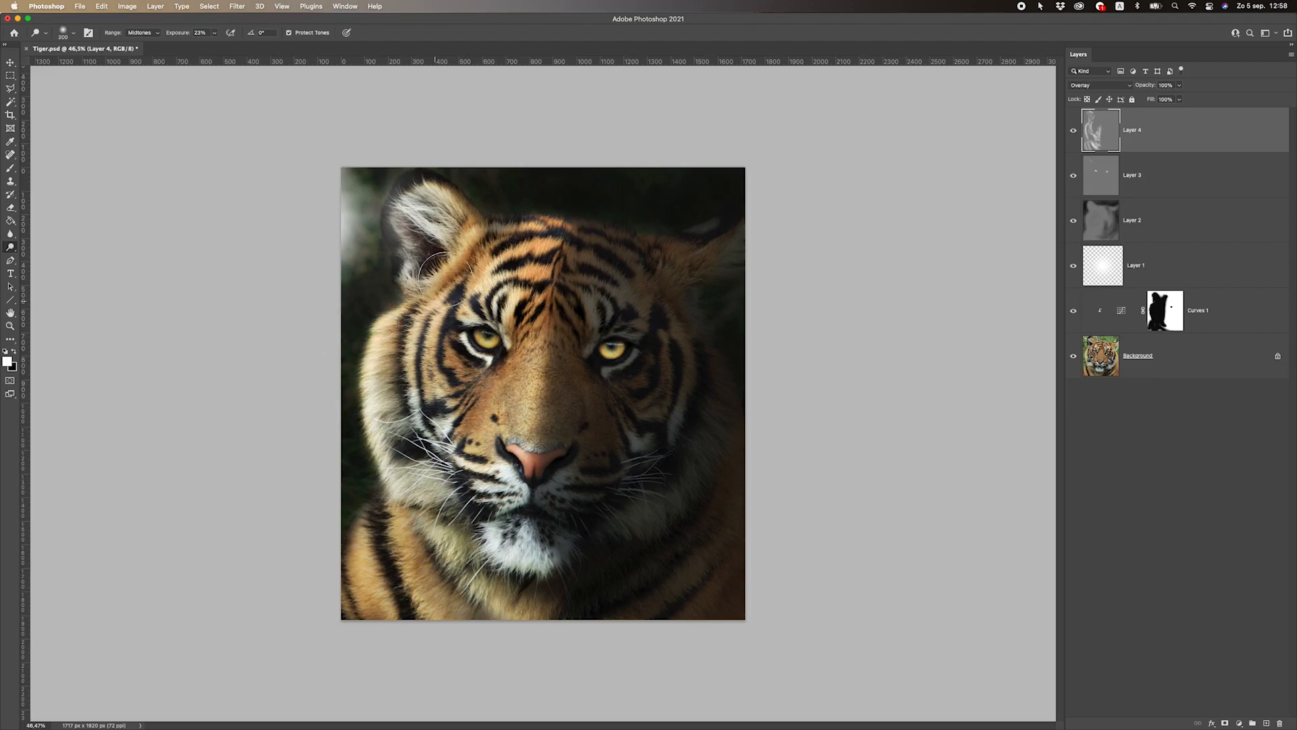
key(super+z)
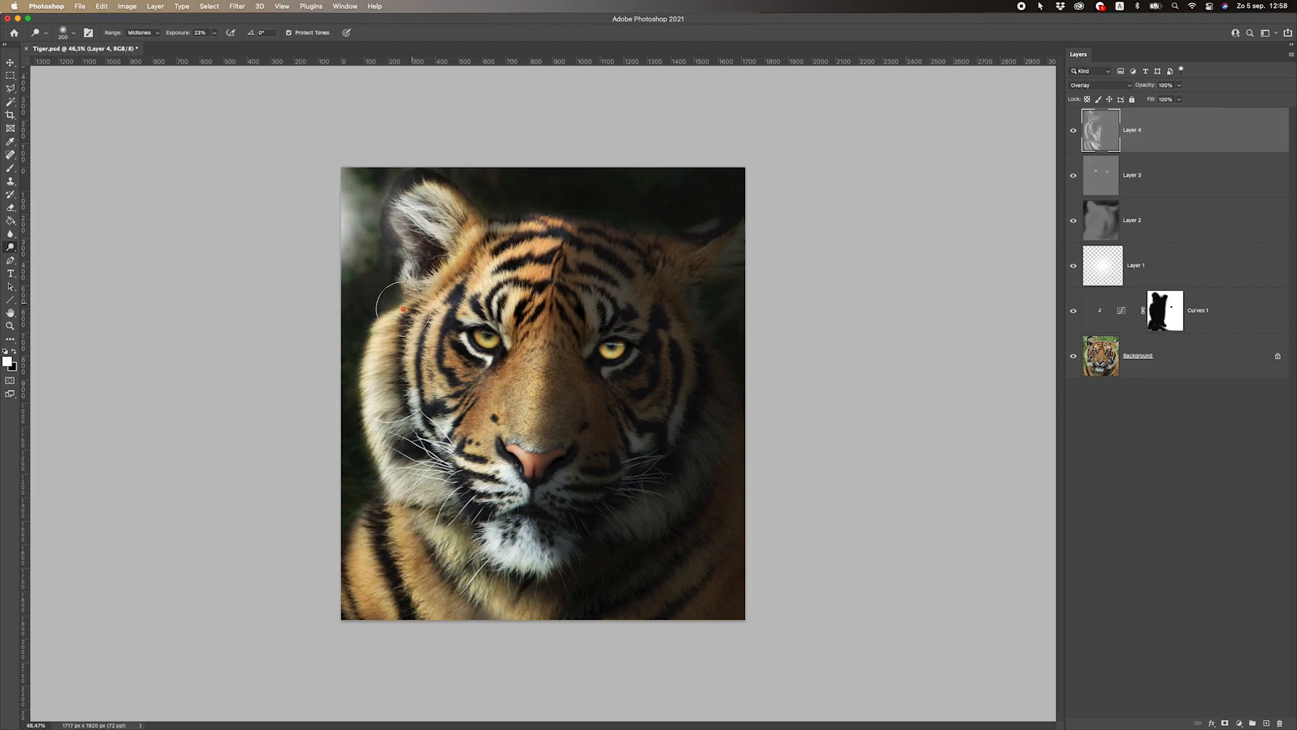
Check the dodging on the reduced view by hiding and showing Layer 4
key(super+minus)
key(super+minus)
key(super+minus)
click(1074, 131)
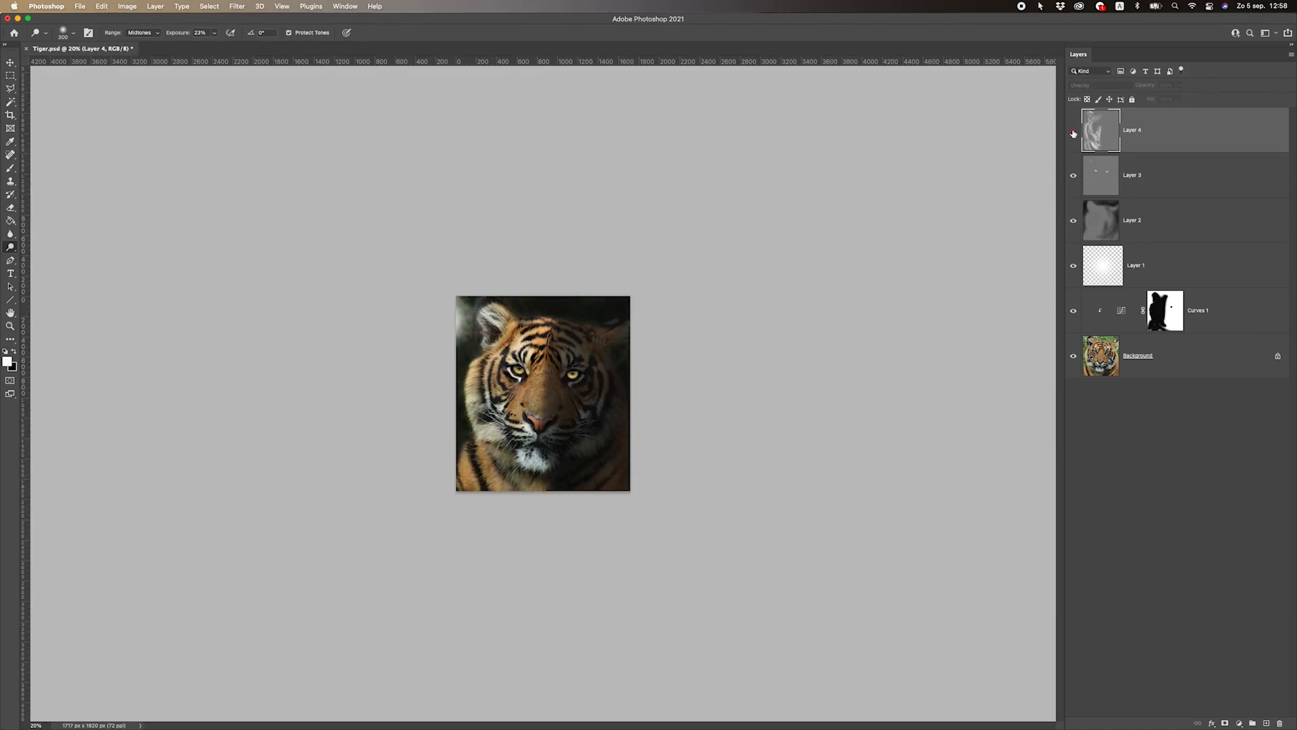
click(1074, 131)
Dodge across the lower chest and shoulder with a 300 px brush, and toggle Layer 4 to compare
key(super+plus)
key(super+plus)
key(super+plus)
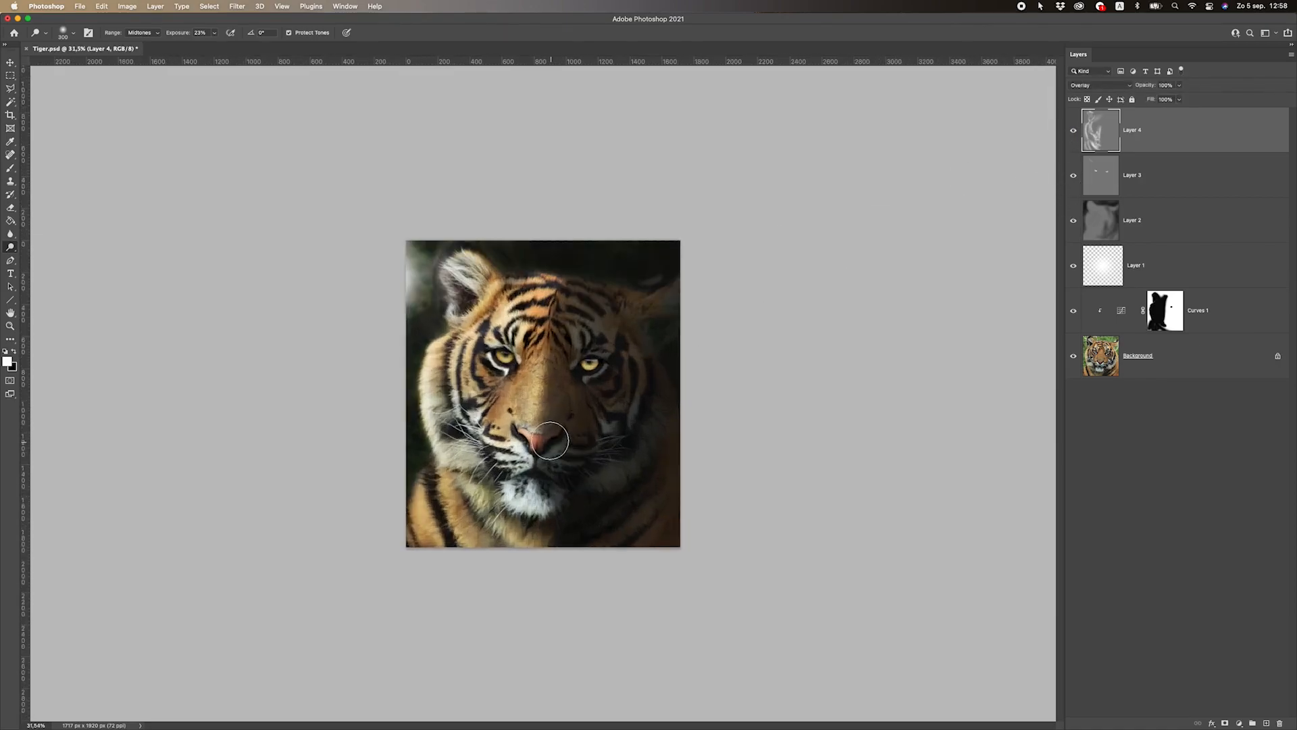
mouse_move(636, 638)
mouse_down()
mouse_move(667, 643)
mouse_move(520, 669)
mouse_move(337, 616)
mouse_move(413, 620)
mouse_up()
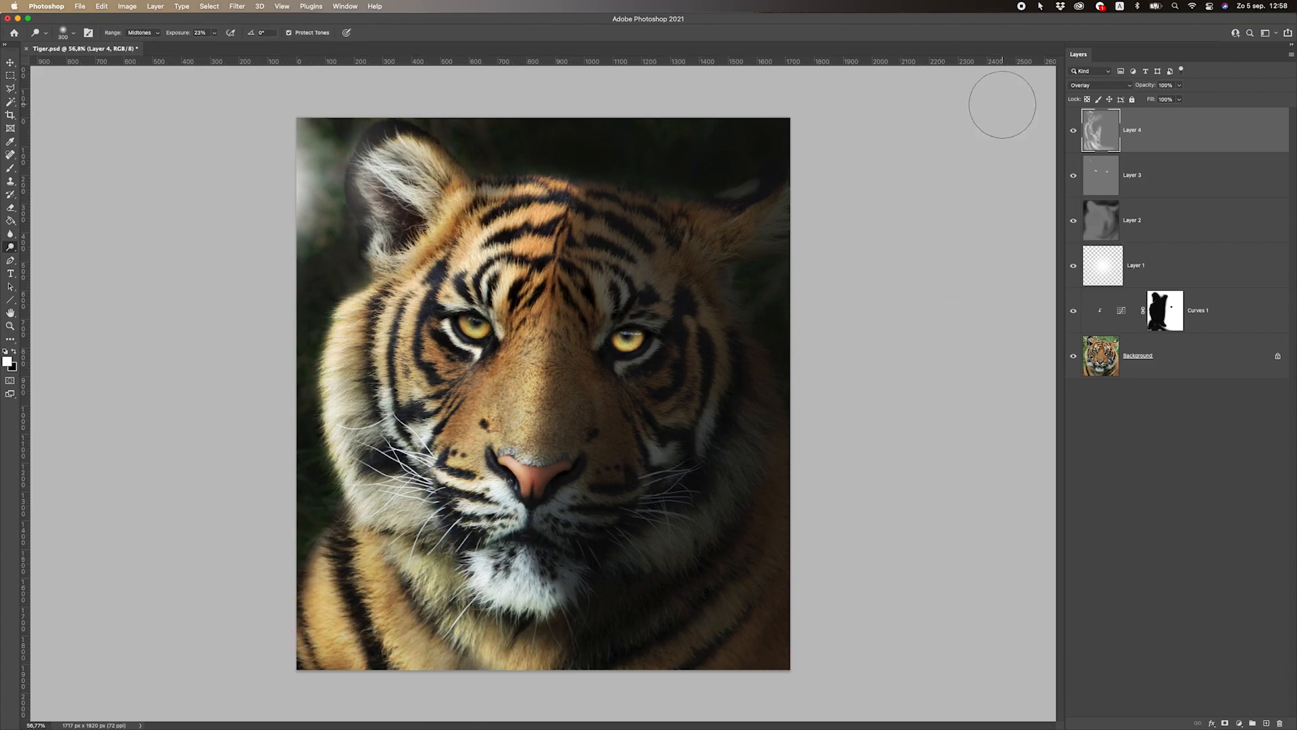
click(1079, 135)
click(1079, 135)
Reduce the Dodge brush to 80 px and brighten the forehead and the light ear
key(bracketleft)
key(bracketleft)
key(bracketleft)
key(bracketleft)
key(bracketleft)
key(bracketleft)
key(bracketleft)
mouse_move(510, 233)
mouse_down()
mouse_move(504, 203)
mouse_move(567, 198)
mouse_move(532, 280)
mouse_up()
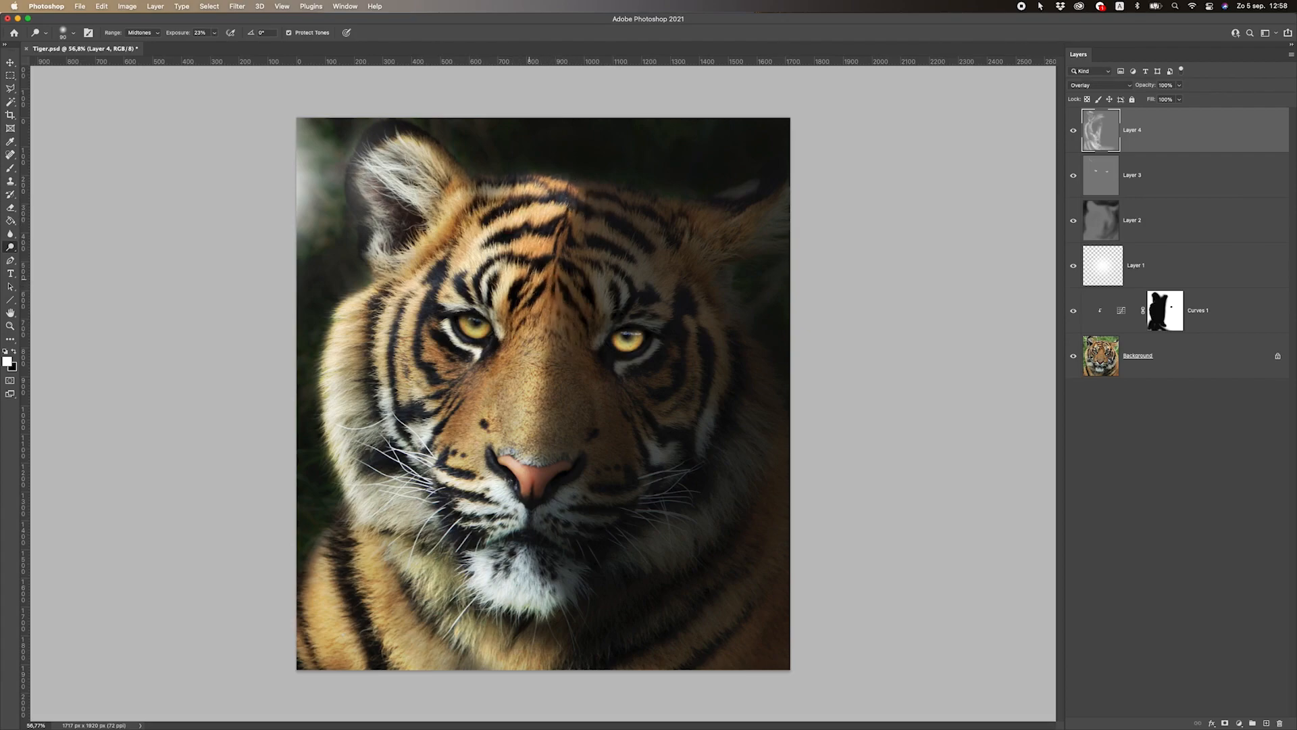
mouse_move(441, 164)
mouse_down()
mouse_move(403, 126)
mouse_move(354, 156)
mouse_move(375, 165)
mouse_move(364, 137)
mouse_move(373, 183)
mouse_up()
Judge the forehead and ear dodging from a distance by toggling Layer 4's visibility repeatedly
scroll(480, 350, down, 10)
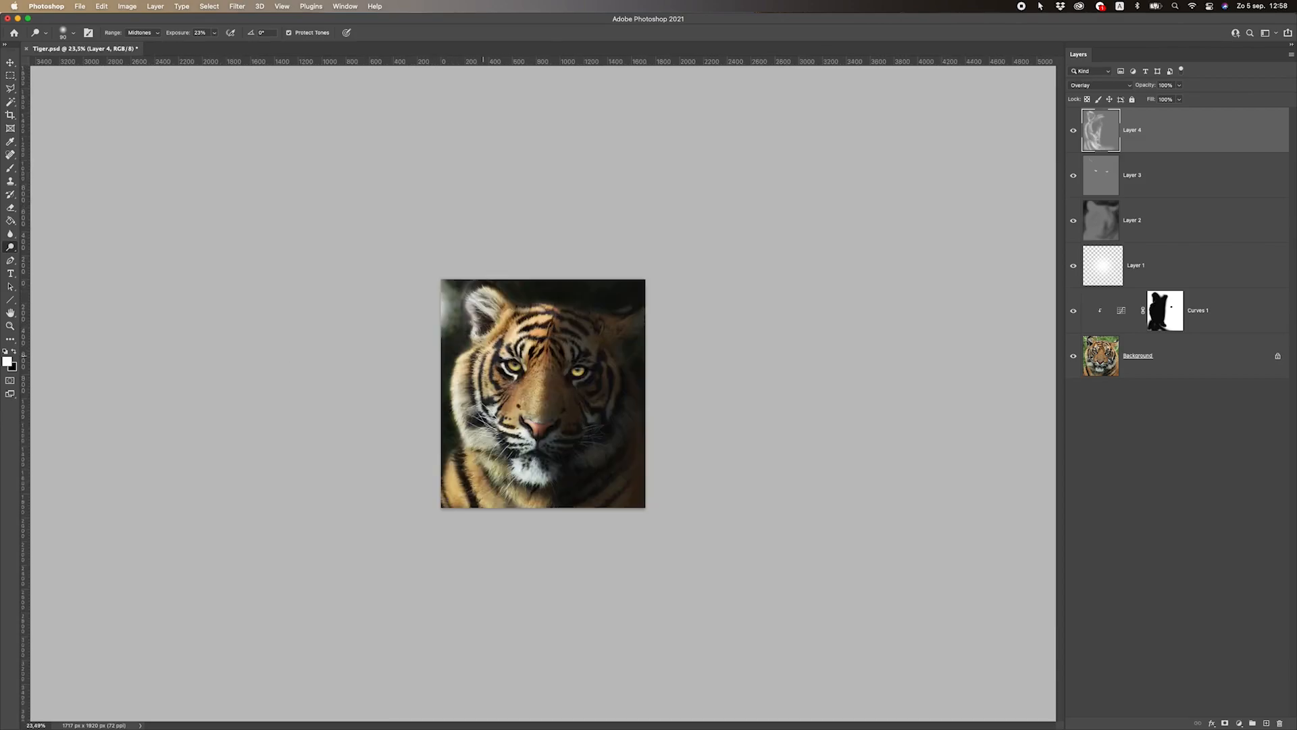
scroll(479, 350, up, 7)
click(1070, 129)
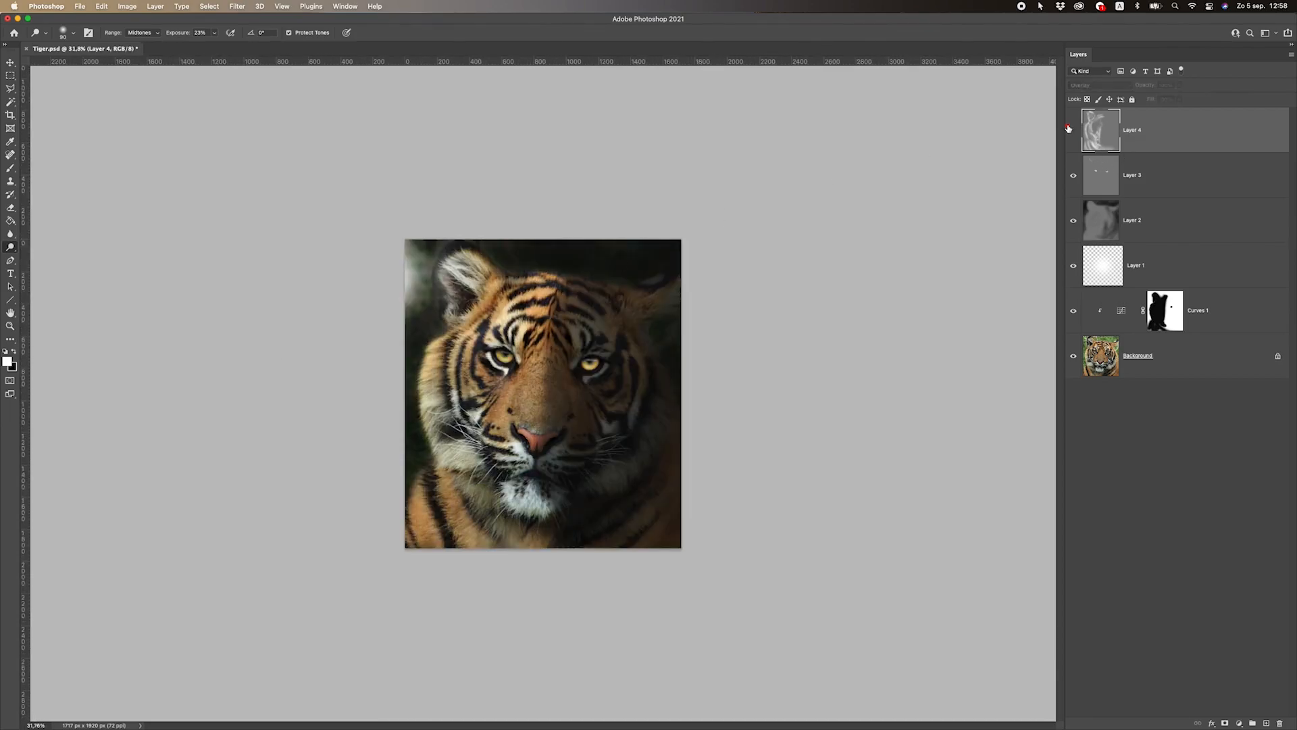
click(1069, 129)
click(1069, 130)
click(1070, 129)
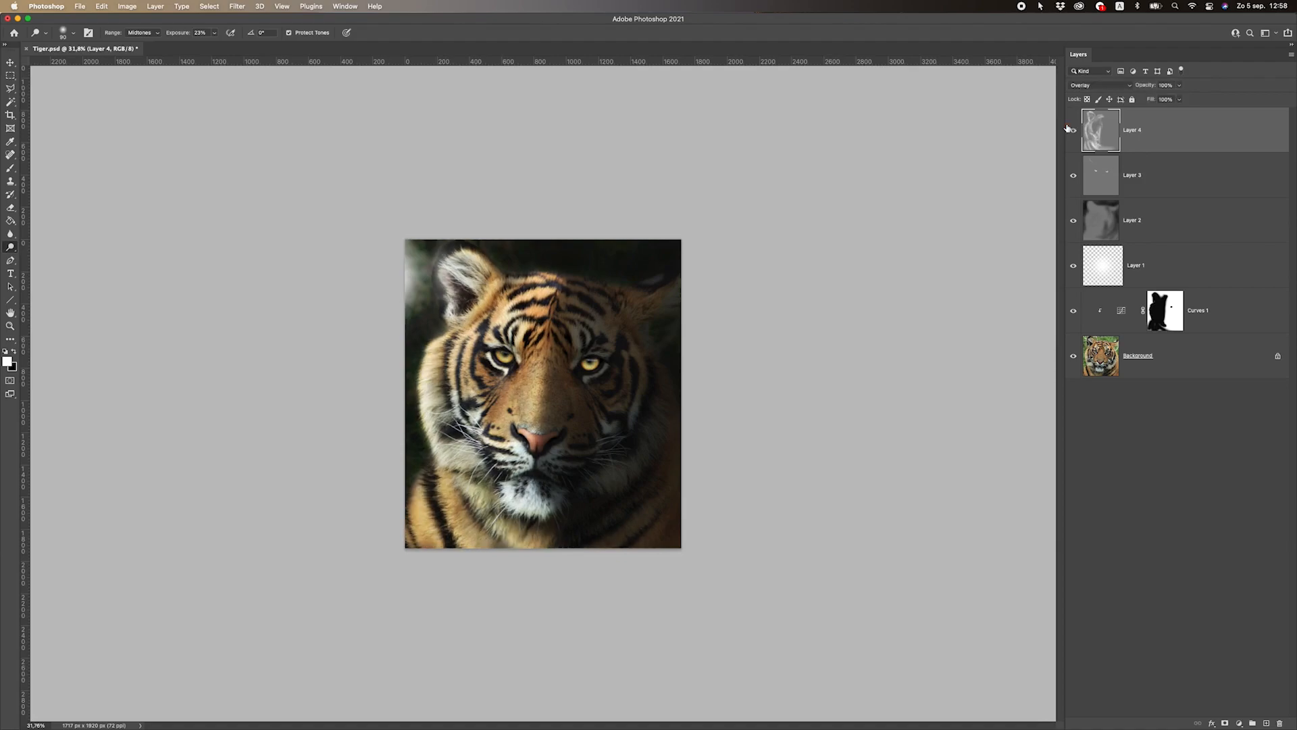
Toggle Layer 4 to compare, and try lowering its opacity to 61%
scroll(620, 340, up, 3)
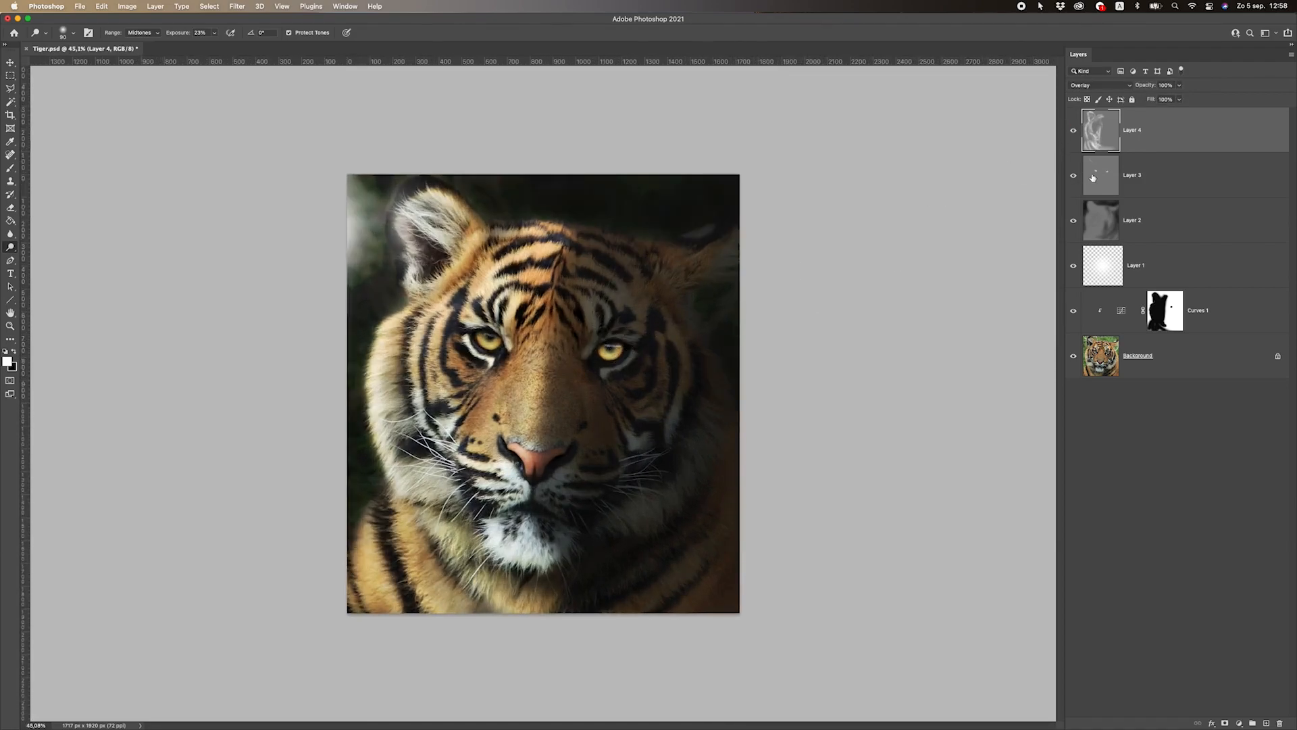
click(1074, 131)
click(1072, 132)
click(1179, 86)
drag(1177, 99, 1164, 98)
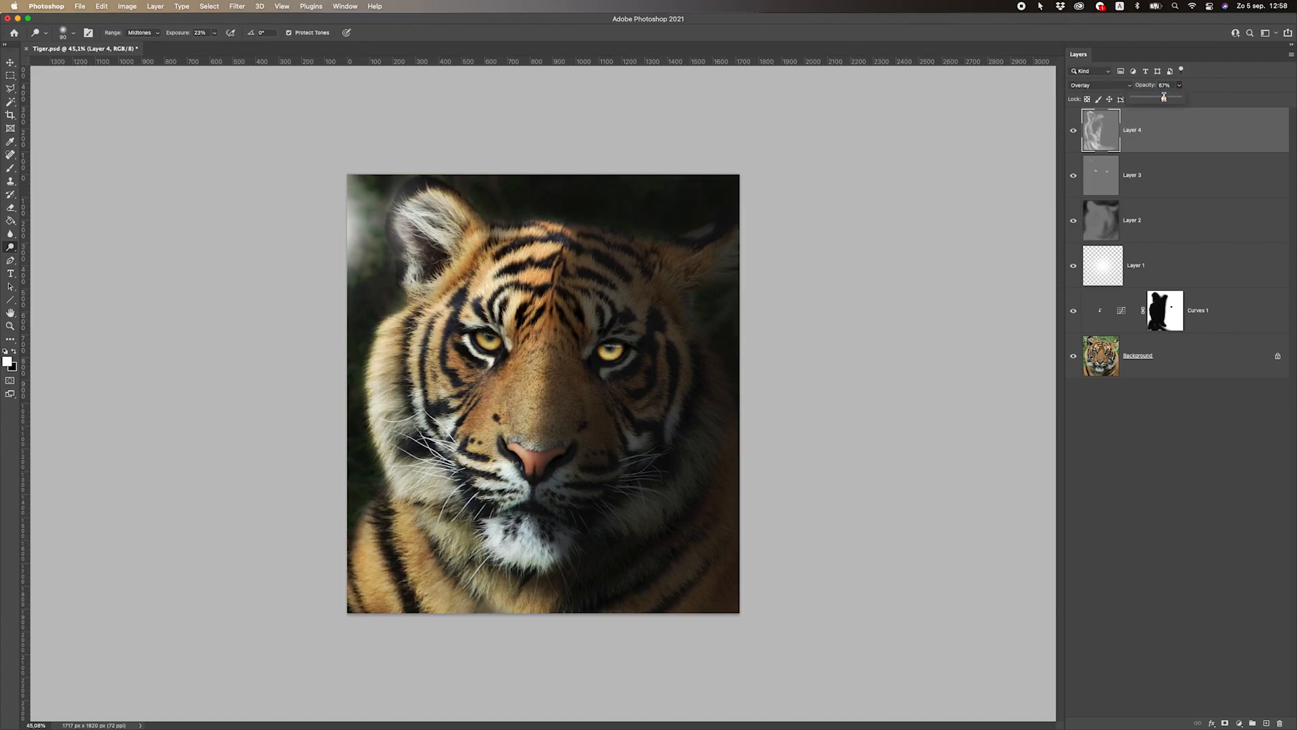
Examine the softened dodging at several zoom levels, with Layer 4 hidden and shown
click(1074, 132)
click(1074, 132)
click(1074, 133)
scroll(492, 327, down, 2)
scroll(568, 350, down, 4)
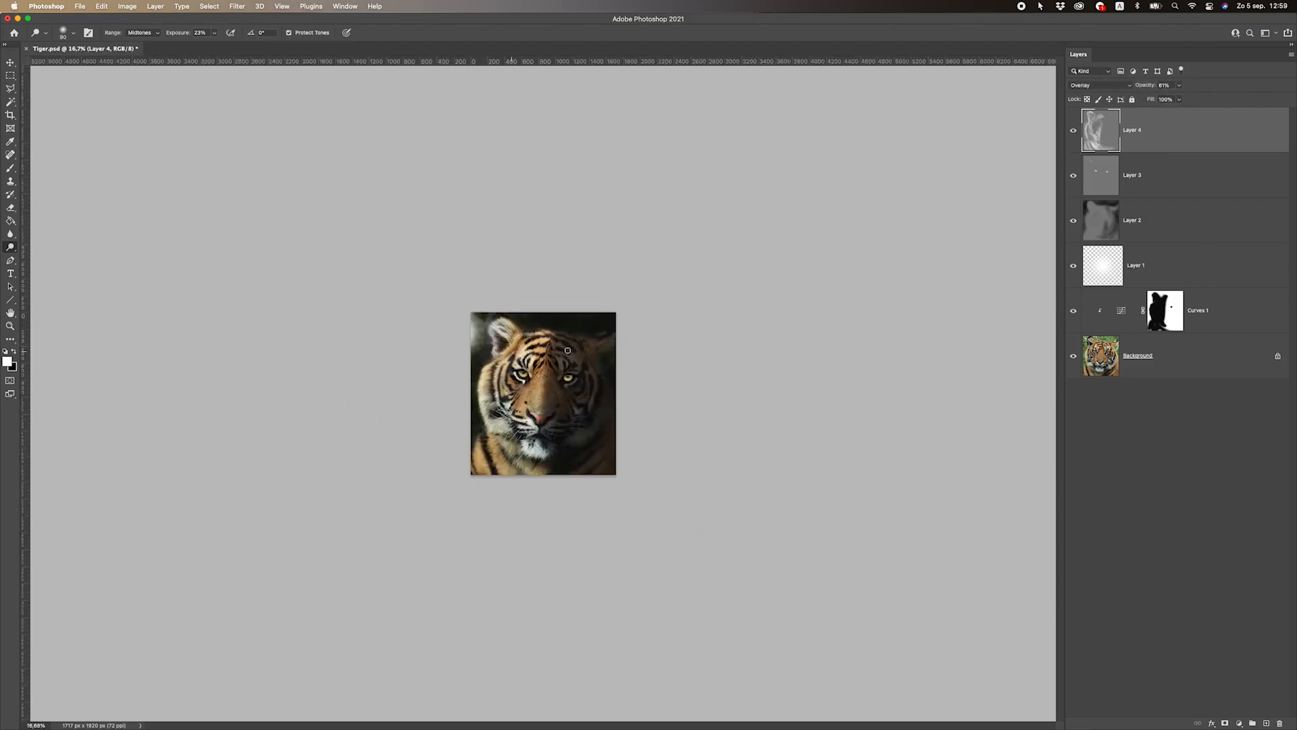
scroll(572, 354, up, 4)
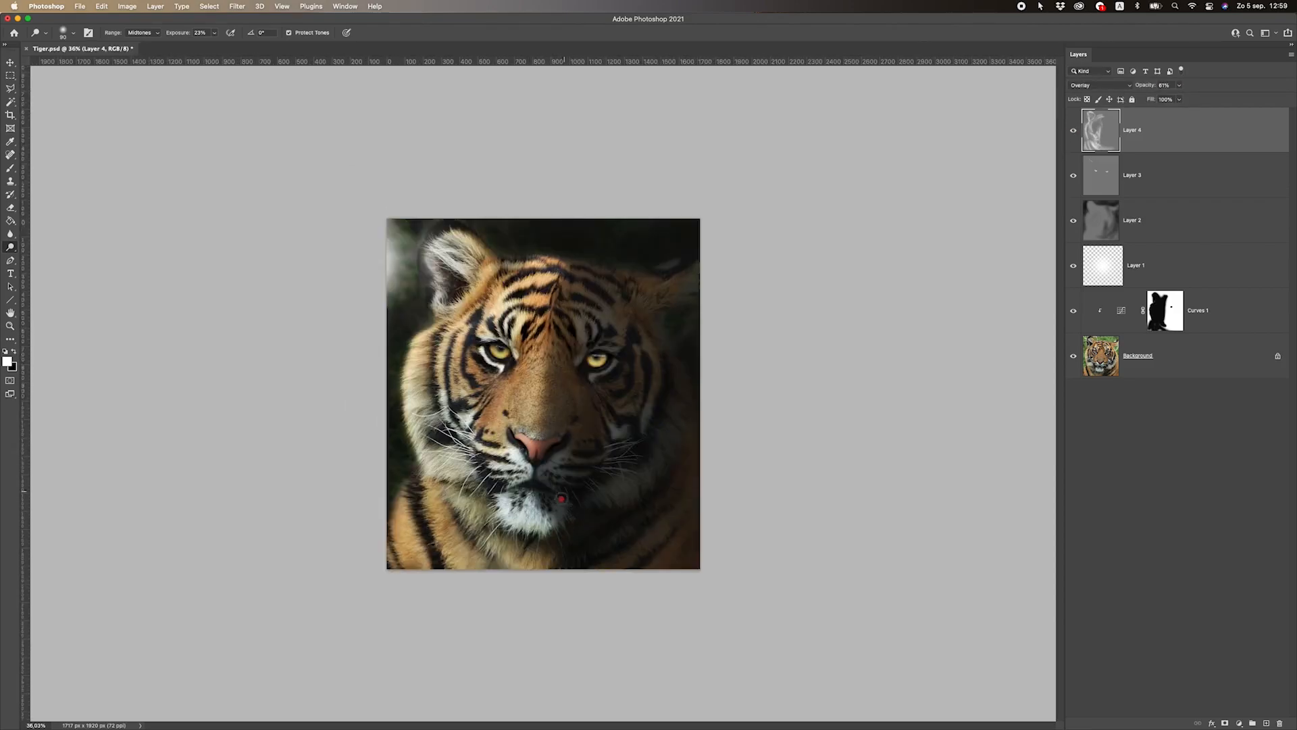
scroll(510, 520, up, 2)
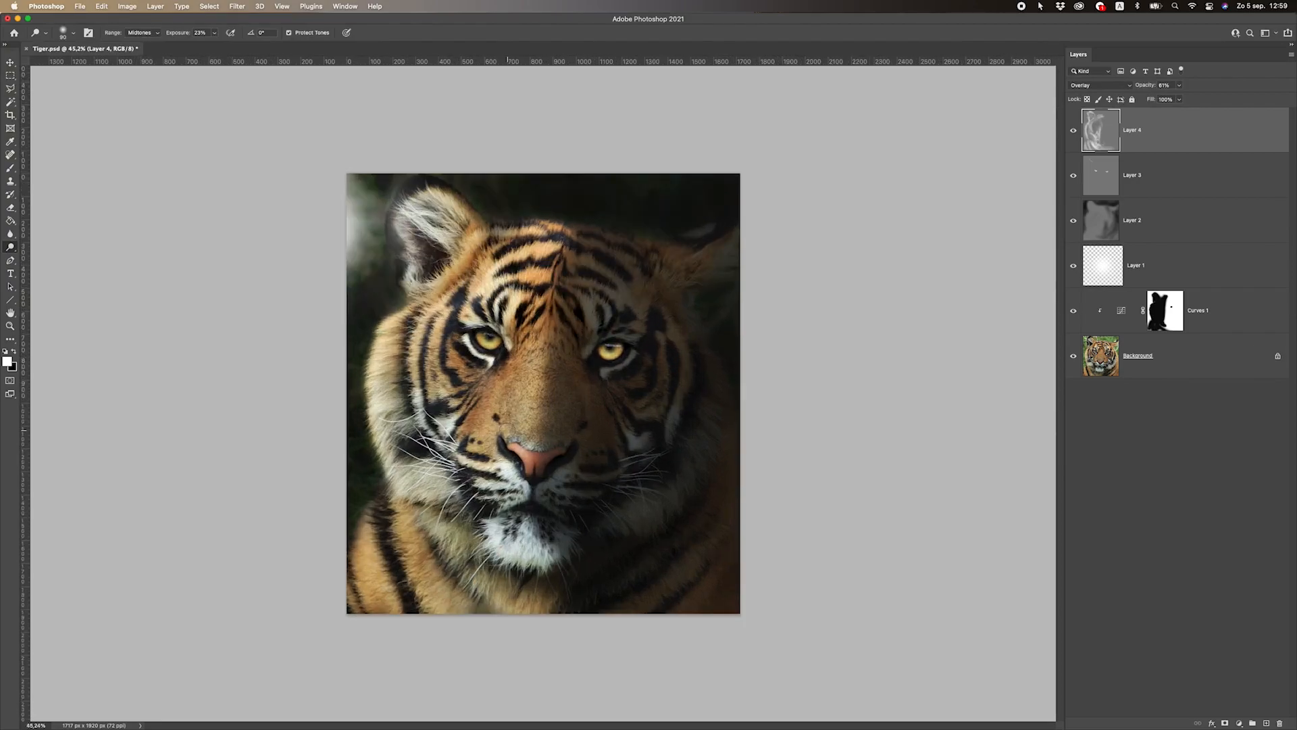
Compare the portrait with and without Layer 4, and set the layer's opacity to 50%
click(1074, 130)
click(1075, 130)
click(1072, 135)
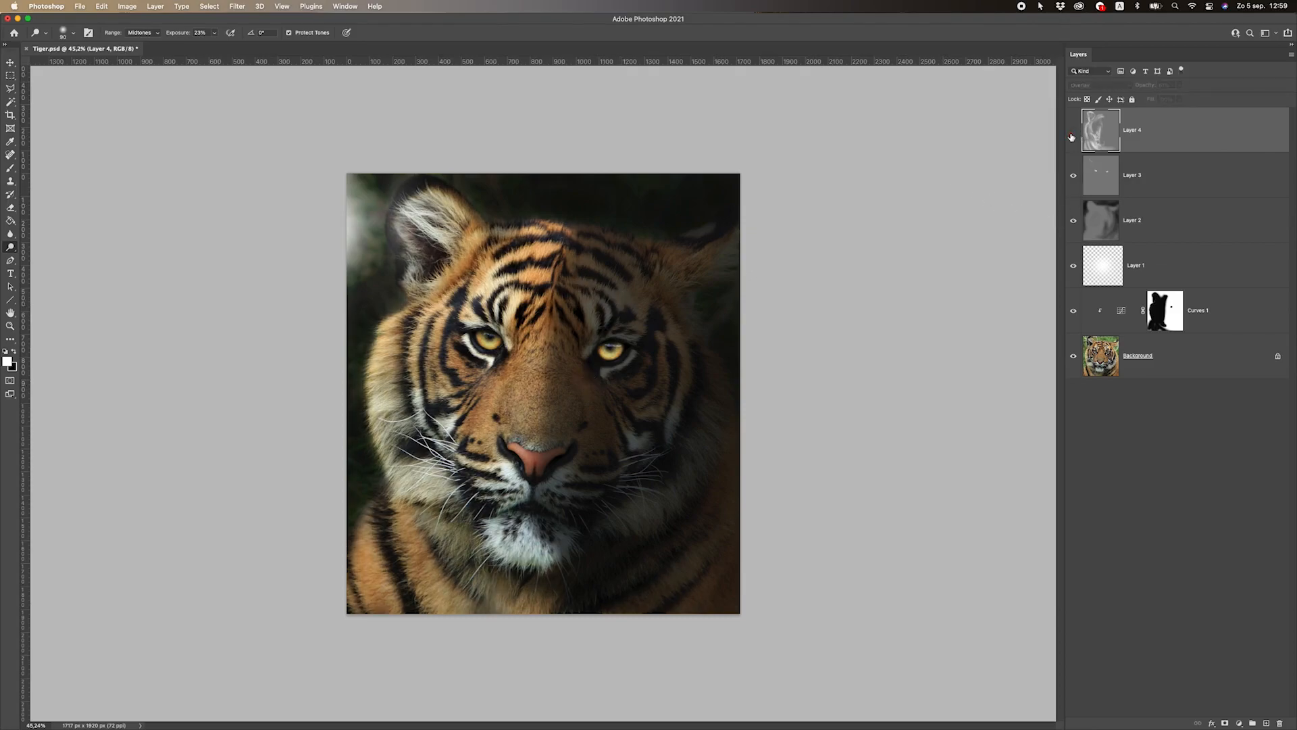
click(1071, 136)
click(1179, 86)
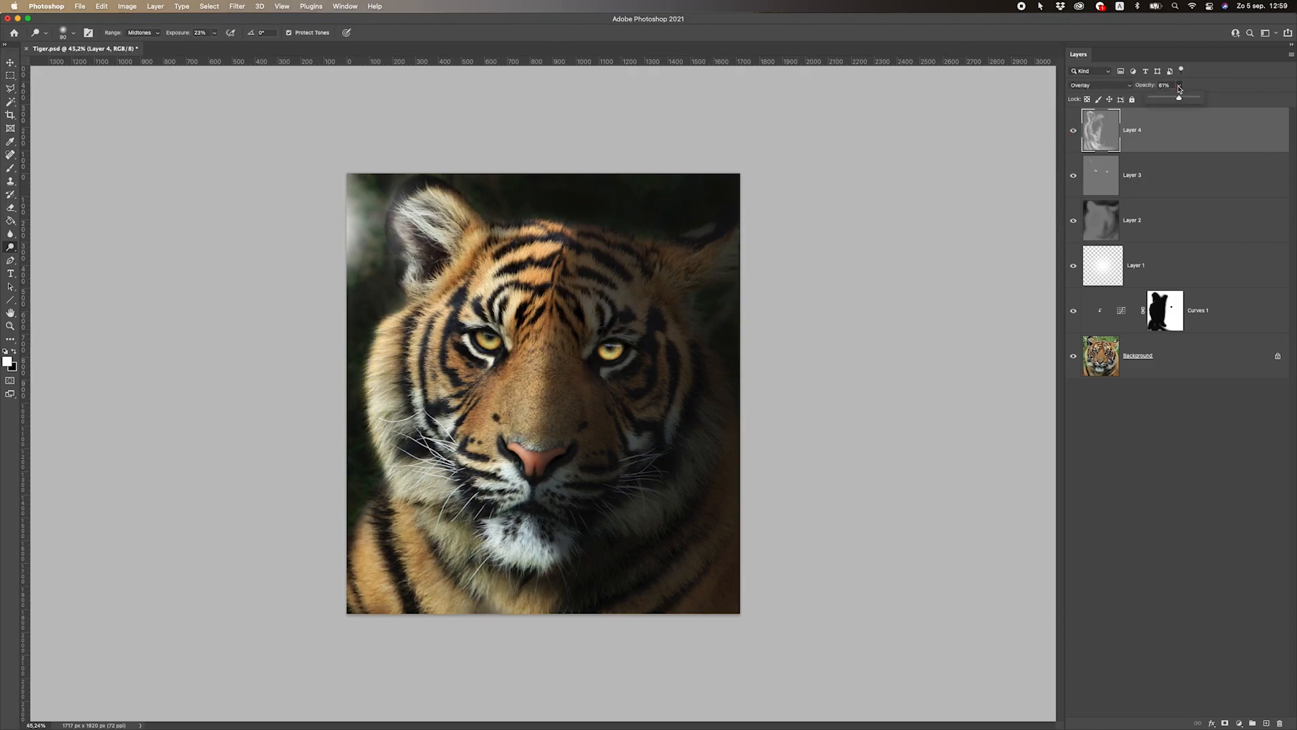
click(802, 208)
right_click(10, 246)
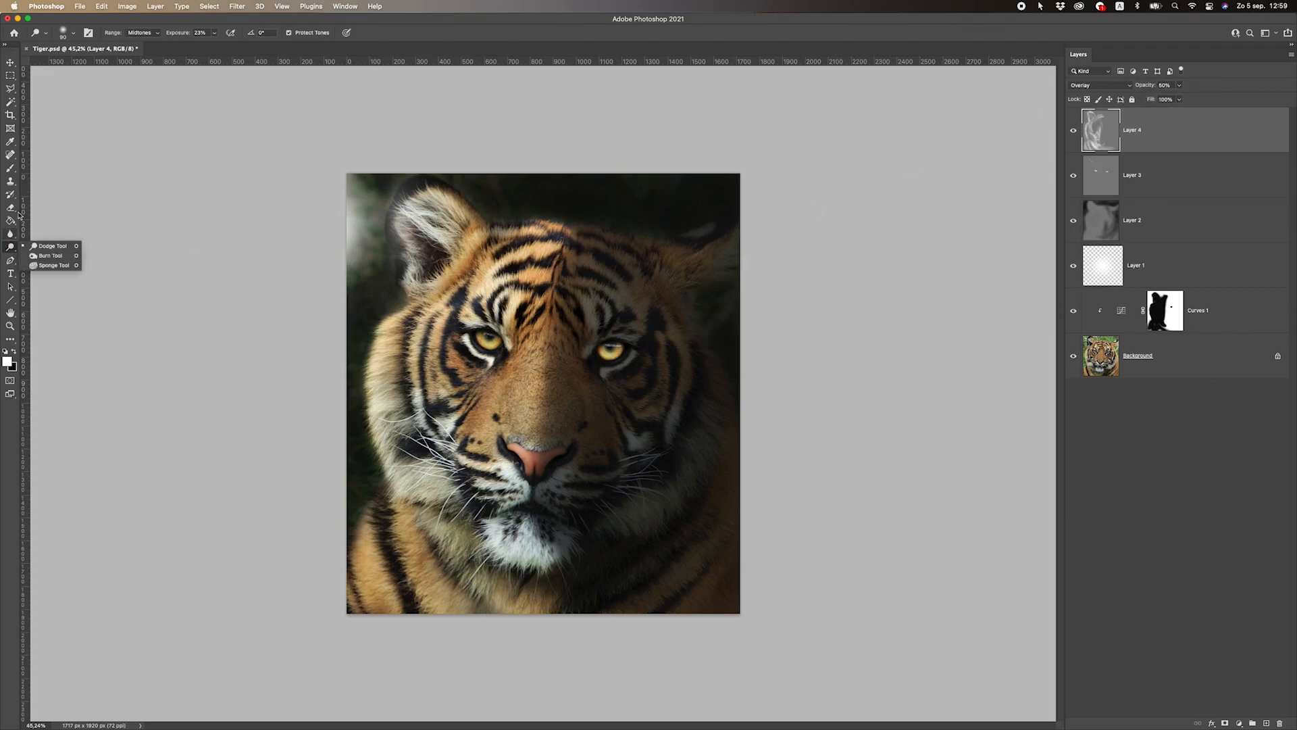
click(143, 13)
click(131, 34)
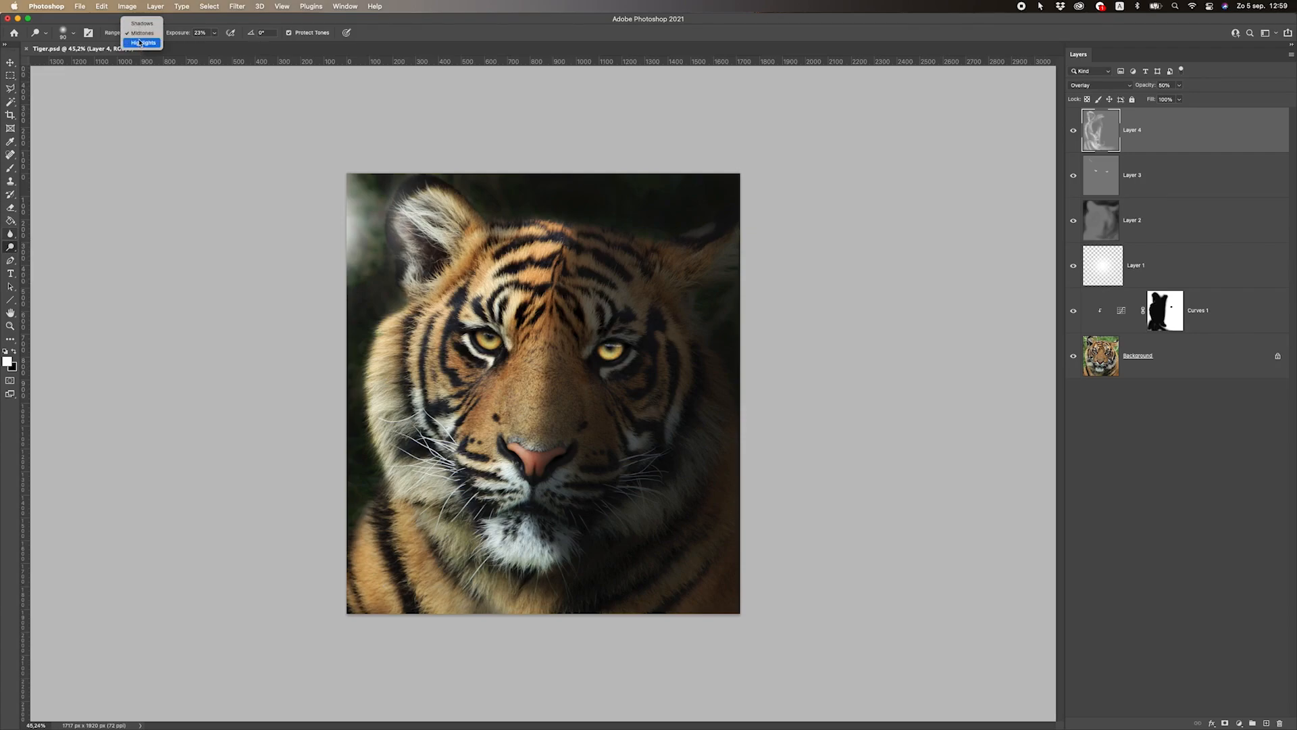
click(226, 22)
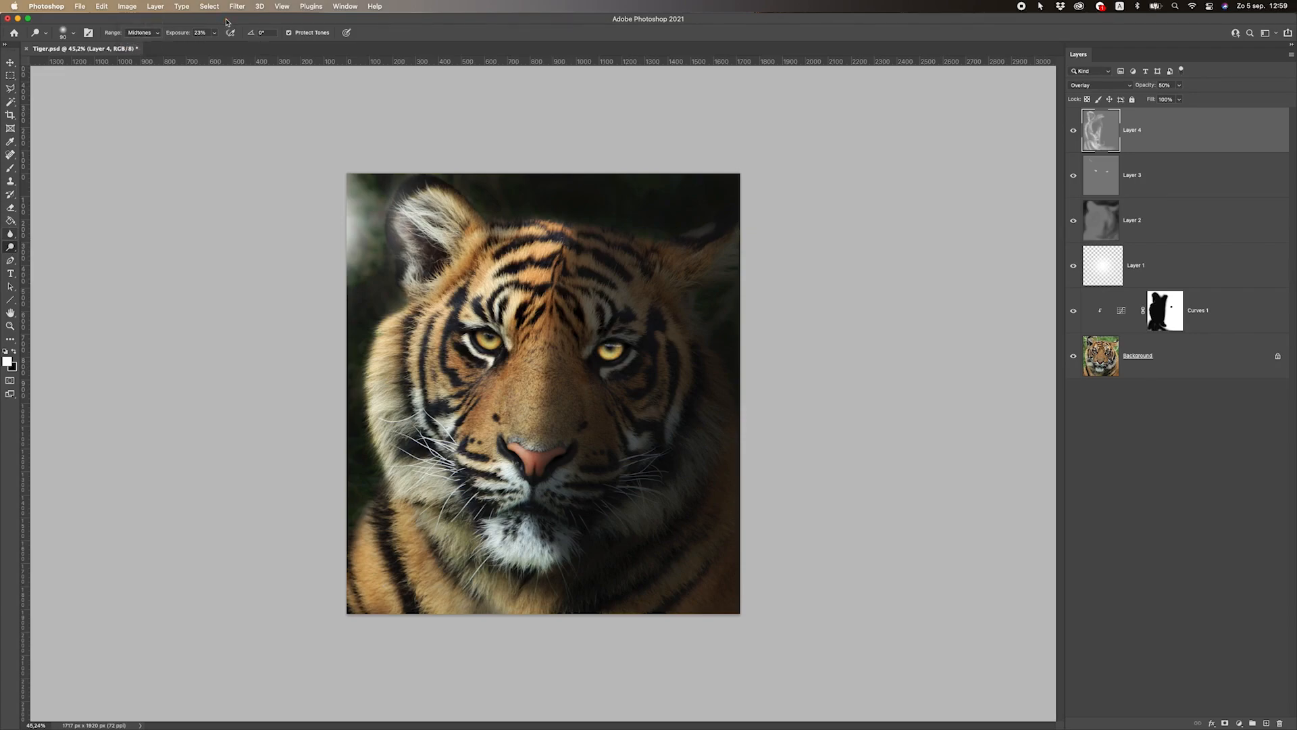